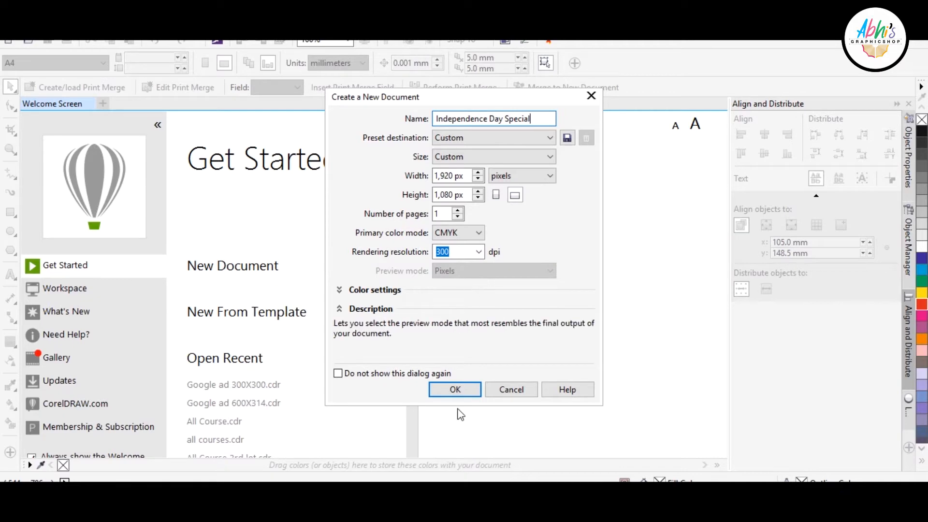
Create the 1,920 × 1,080 px document "Independence Day Special" and add the text 15 in FrutigerBlack
{"action": "left_click", "coordinate": [455, 389]}
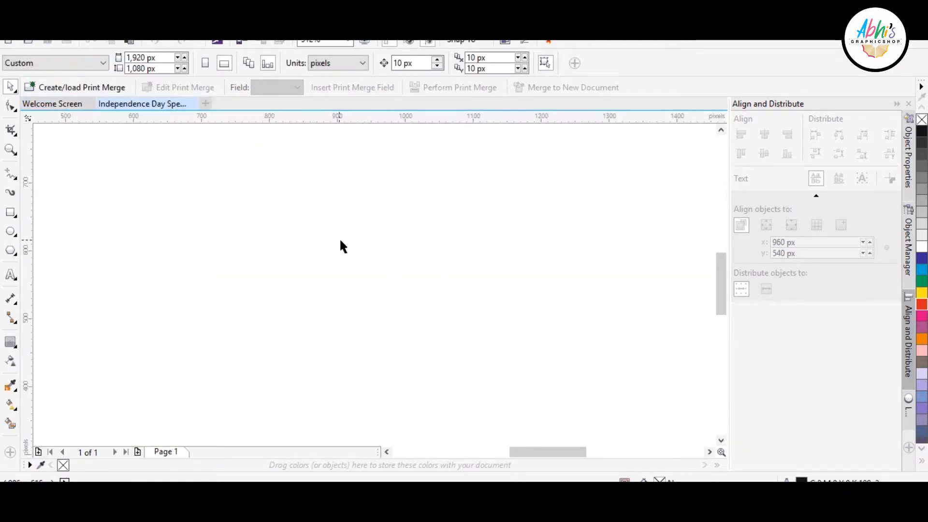
{"action": "left_click", "coordinate": [12, 275]}
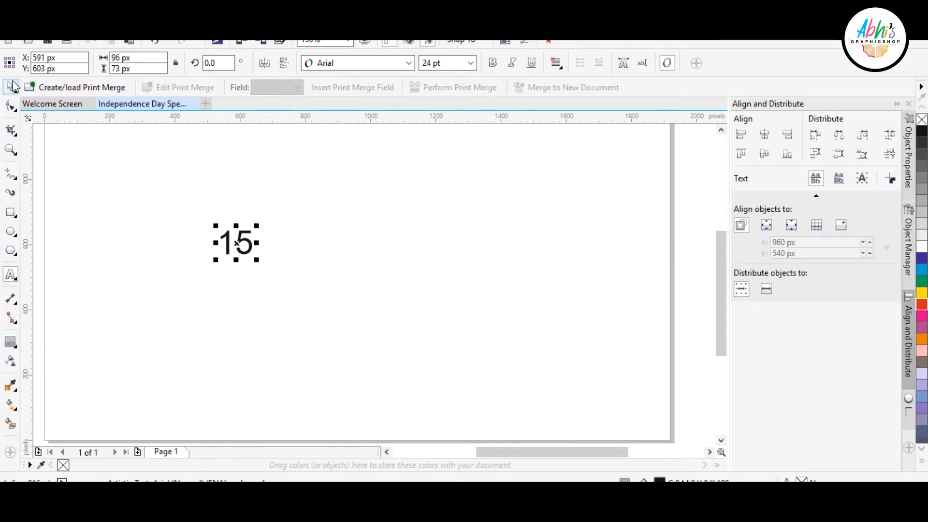
{"action": "left_click", "coordinate": [377, 65]}
{"action": "left_click", "coordinate": [353, 112]}
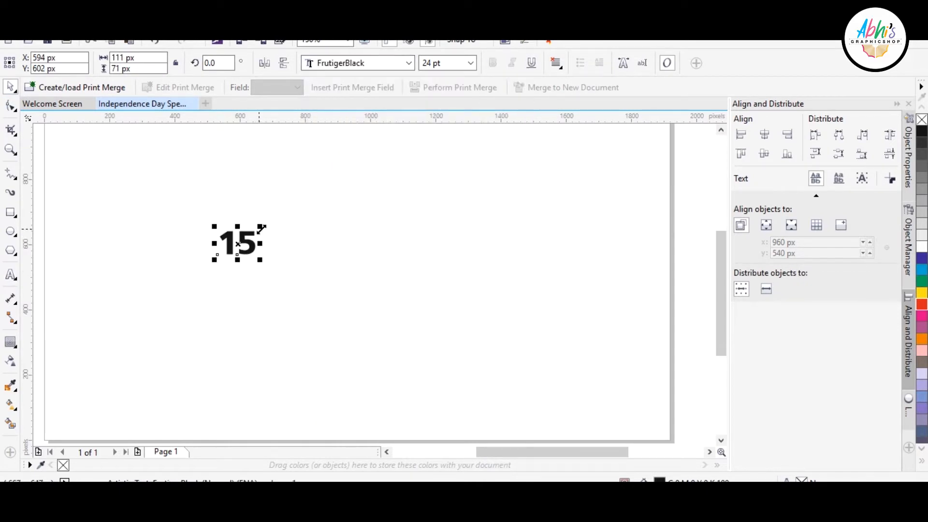
Enlarge the 15 to about 604 × 387 px and change its font to Frutiger LT Std 95 UltraBlack
{"action": "left_click", "coordinate": [263, 231]}
{"action": "left_click", "coordinate": [249, 238]}
{"action": "left_click_drag", "start_coordinate": [261, 227], "coordinate": [434, 122]}
{"action": "left_click_drag", "start_coordinate": [344, 203], "coordinate": [286, 278]}
{"action": "left_click", "coordinate": [377, 63]}
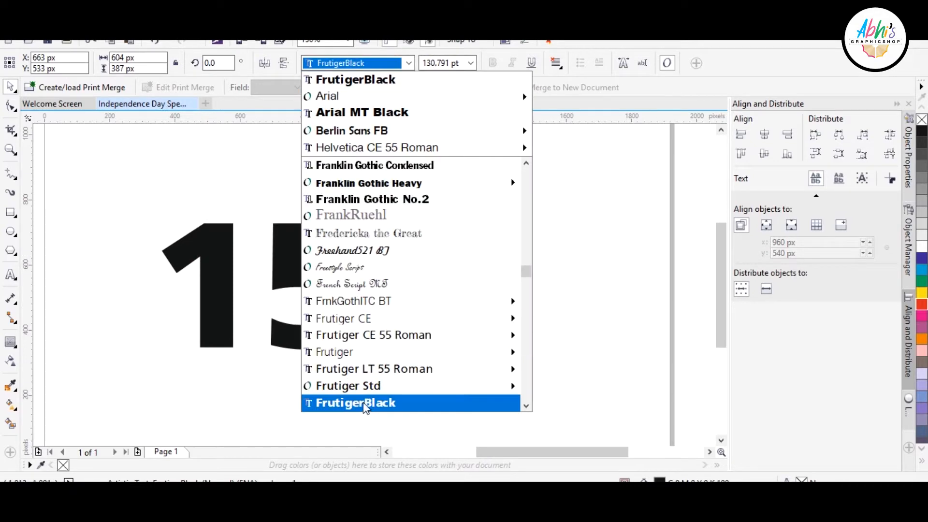
{"action": "scroll", "coordinate": [366, 409], "scroll_direction": "down", "scroll_amount": 1}
{"action": "mouse_move", "coordinate": [371, 336]}
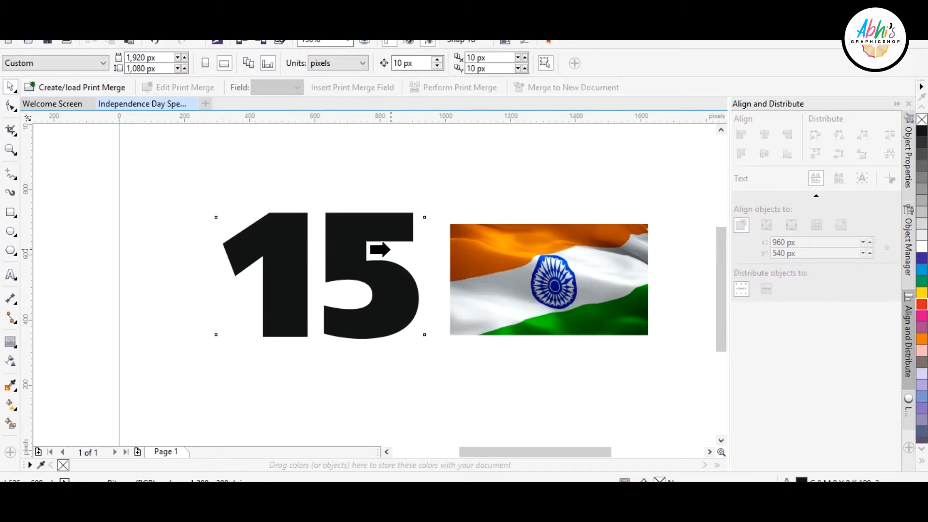
Tighten the character spacing of the 15 with the Shape tool so the 5 sits close to the 1
{"action": "left_click", "coordinate": [390, 249]}
{"action": "left_click", "coordinate": [485, 279]}
{"action": "left_click", "coordinate": [10, 106]}
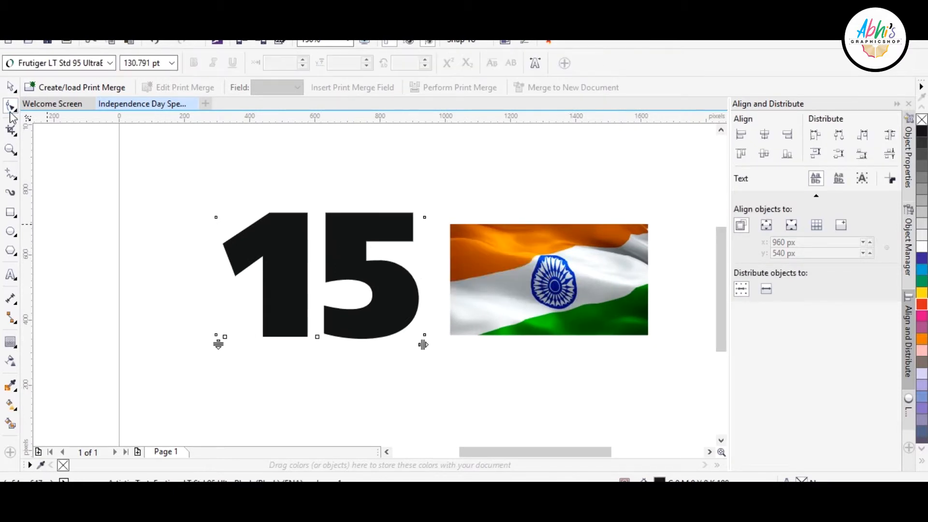
{"action": "mouse_move", "coordinate": [417, 338]}
{"action": "left_mouse_down"}
{"action": "mouse_move", "coordinate": [390, 332]}
{"action": "mouse_move", "coordinate": [410, 333]}
{"action": "left_mouse_up"}
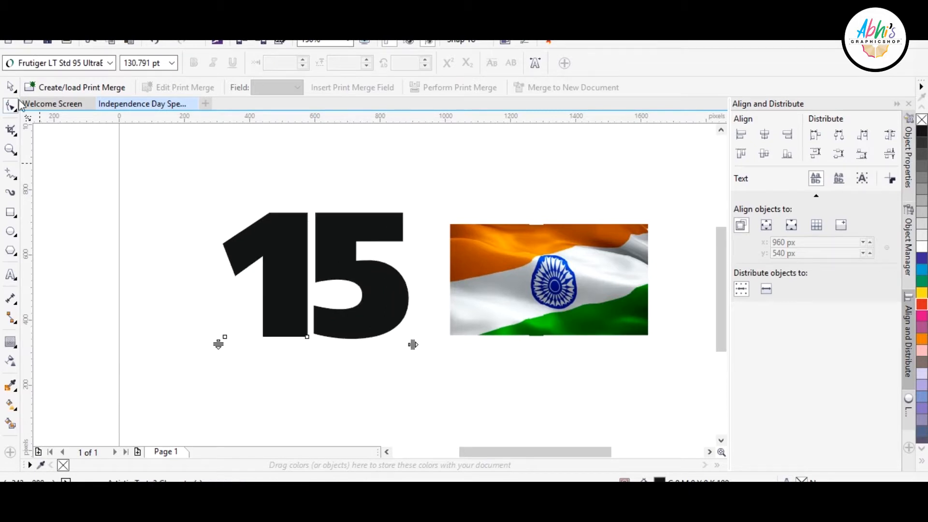
{"action": "left_click", "coordinate": [11, 88]}
Try tightening the spacing until the 5 overlaps the 1, and undo that change
{"action": "scroll", "coordinate": [337, 285], "scroll_direction": "up", "scroll_amount": 2}
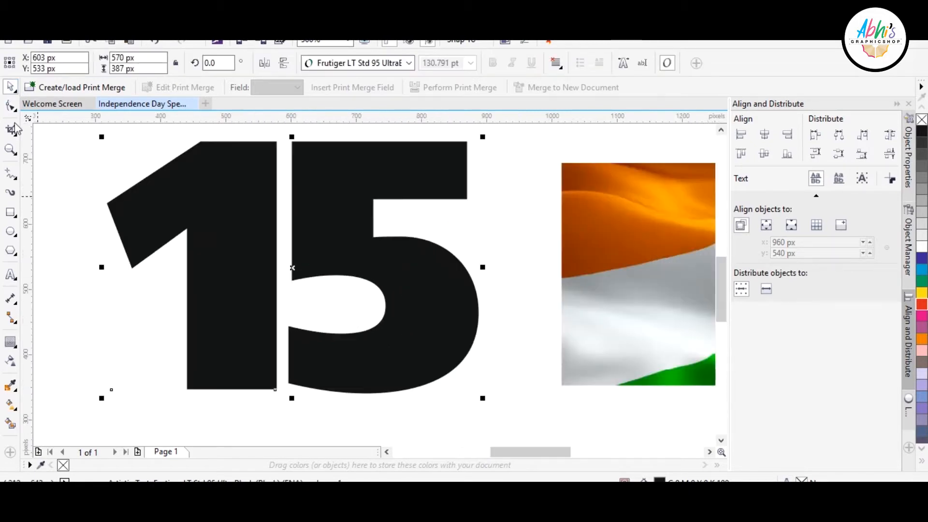
{"action": "left_click", "coordinate": [11, 106]}
{"action": "left_click_drag", "start_coordinate": [482, 380], "coordinate": [463, 397]}
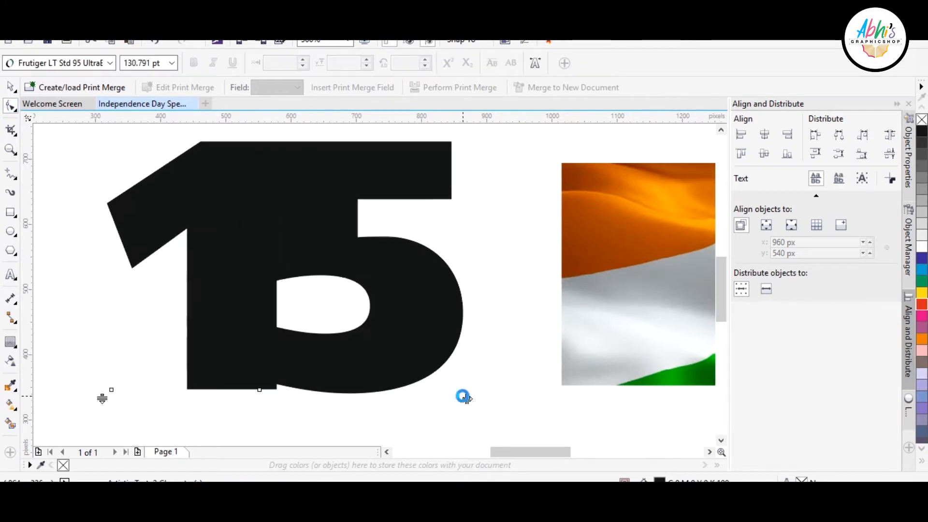
{"action": "key", "text": "ctrl+z"}
{"action": "left_click", "coordinate": [10, 87]}
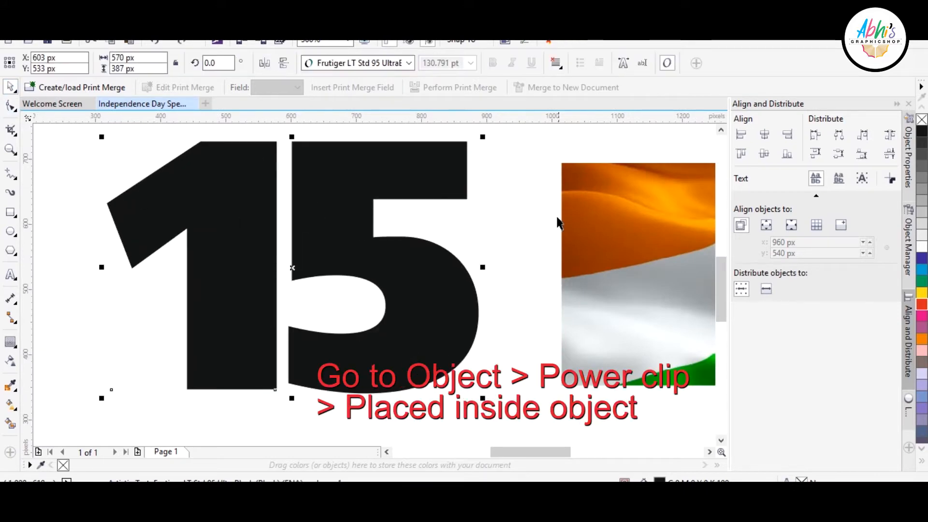
PowerClip the Indian flag image inside the 15 text
{"action": "left_click", "coordinate": [578, 220]}
{"action": "key", "text": "alt+c"}
{"action": "key", "text": "w"}
{"action": "key", "text": "p"}
{"action": "left_click", "coordinate": [303, 218]}
Open the PowerClip contents for editing and enlarge the flag to about 726 × 409 px
{"action": "scroll", "coordinate": [330, 253], "scroll_direction": "down", "scroll_amount": 1}
{"action": "scroll", "coordinate": [327, 245], "scroll_direction": "up", "scroll_amount": 1}
{"action": "left_click", "coordinate": [341, 211], "text": "ctrl"}
{"action": "scroll", "coordinate": [342, 211], "scroll_direction": "down", "scroll_amount": 1}
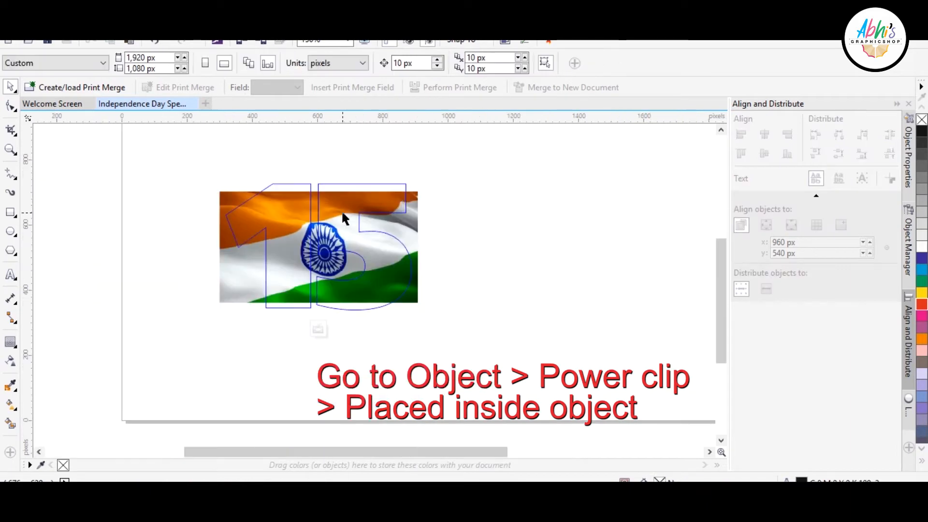
{"action": "left_click", "coordinate": [400, 199]}
{"action": "left_click_drag", "start_coordinate": [423, 185], "coordinate": [442, 175]}
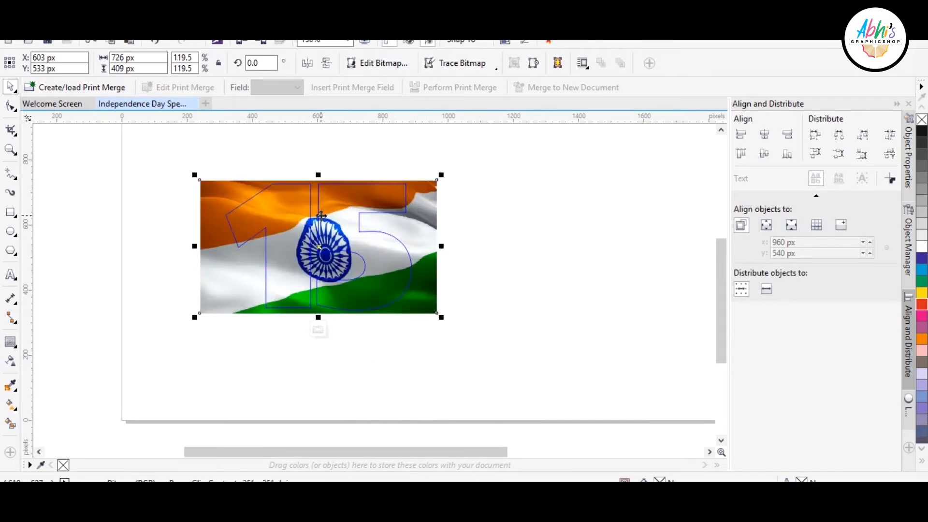
Reduce the flag slightly, shift it to the right within the 15 outline, and finish editing the PowerClip
{"action": "scroll", "coordinate": [456, 237], "scroll_direction": "up", "scroll_amount": 1}
{"action": "left_click_drag", "start_coordinate": [549, 422], "coordinate": [540, 416]}
{"action": "scroll", "coordinate": [460, 375], "scroll_direction": "down", "scroll_amount": 1}
{"action": "scroll", "coordinate": [335, 285], "scroll_direction": "up", "scroll_amount": 1}
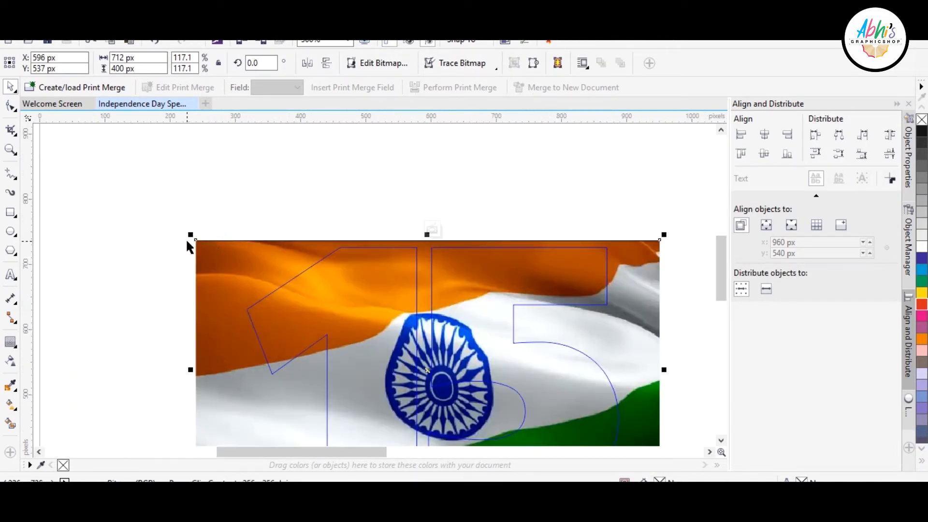
{"action": "left_click_drag", "start_coordinate": [191, 235], "coordinate": [196, 234]}
{"action": "scroll", "coordinate": [322, 196], "scroll_direction": "down", "scroll_amount": 1}
{"action": "scroll", "coordinate": [385, 254], "scroll_direction": "up", "scroll_amount": 1}
{"action": "left_click_drag", "start_coordinate": [452, 271], "coordinate": [474, 274]}
{"action": "left_click", "coordinate": [677, 198], "text": "ctrl"}
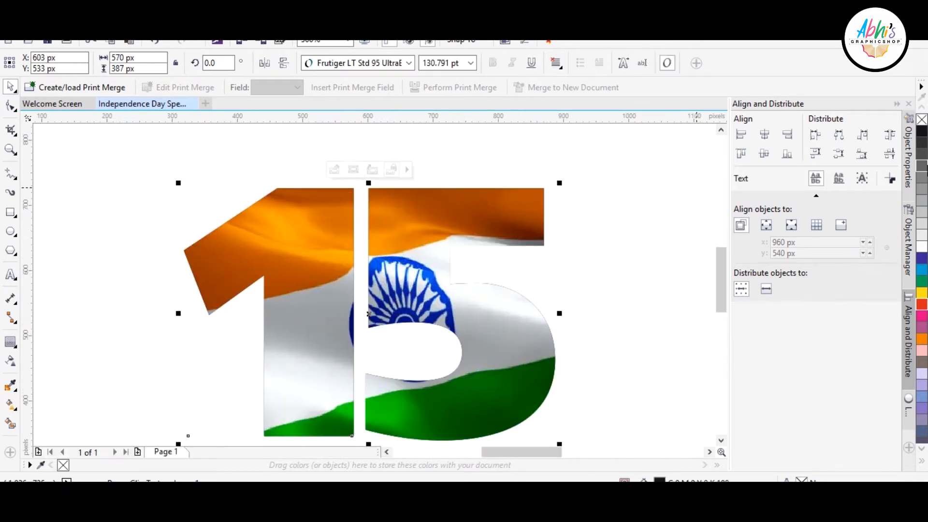
Remove the outline from the flag-filled 15
{"action": "right_click", "coordinate": [922, 124]}
{"action": "scroll", "coordinate": [482, 224], "scroll_direction": "down", "scroll_amount": 1}
{"action": "scroll", "coordinate": [97, 242], "scroll_direction": "down", "scroll_amount": 1}
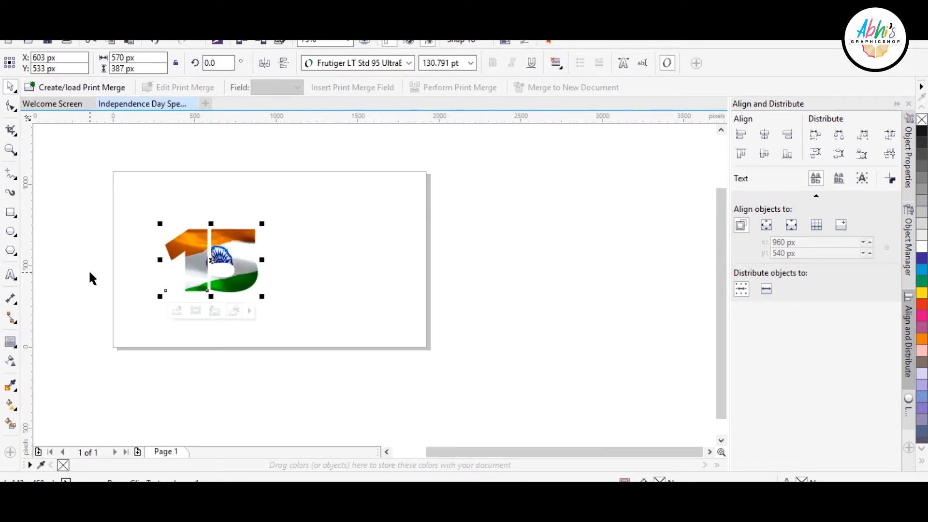
Add a page-sized rectangle behind the 15 and apply a diagonal white-to-black linear gradient with the Interactive Fill tool
{"action": "scroll", "coordinate": [205, 242], "scroll_direction": "up", "scroll_amount": 1}
{"action": "scroll", "coordinate": [102, 228], "scroll_direction": "down", "scroll_amount": 1}
{"action": "double_click", "coordinate": [10, 213]}
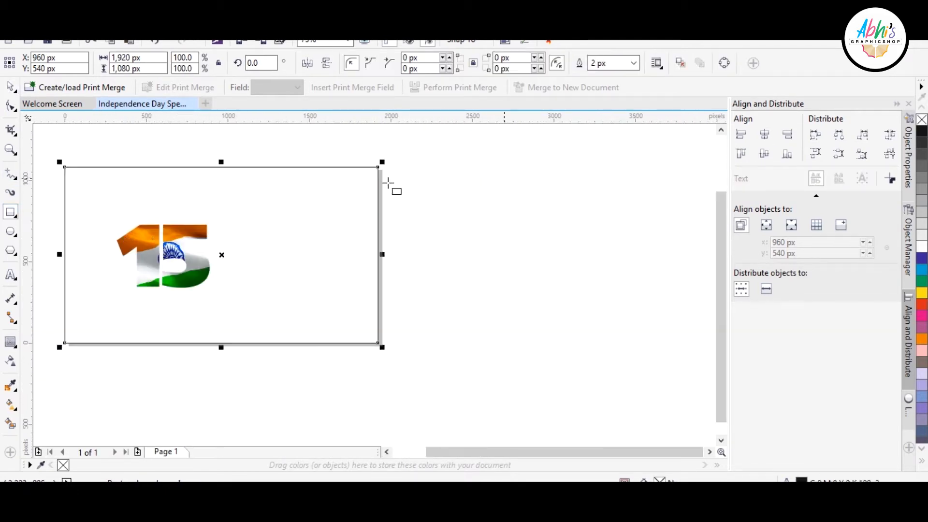
{"action": "left_click", "coordinate": [11, 404]}
{"action": "left_click_drag", "start_coordinate": [120, 214], "coordinate": [556, 414]}
Change the black end of the background gradient to a pale pinkish grey
{"action": "left_click", "coordinate": [519, 435]}
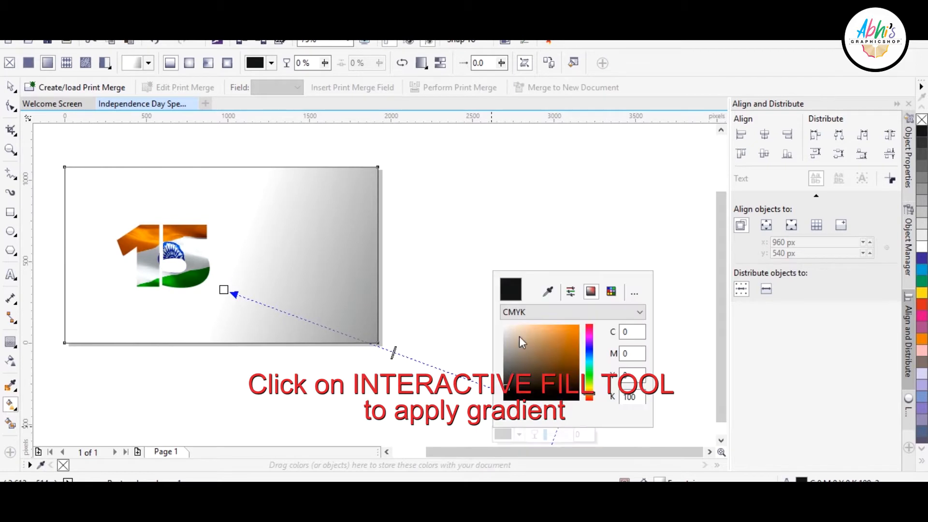
{"action": "left_click_drag", "start_coordinate": [519, 336], "coordinate": [514, 347]}
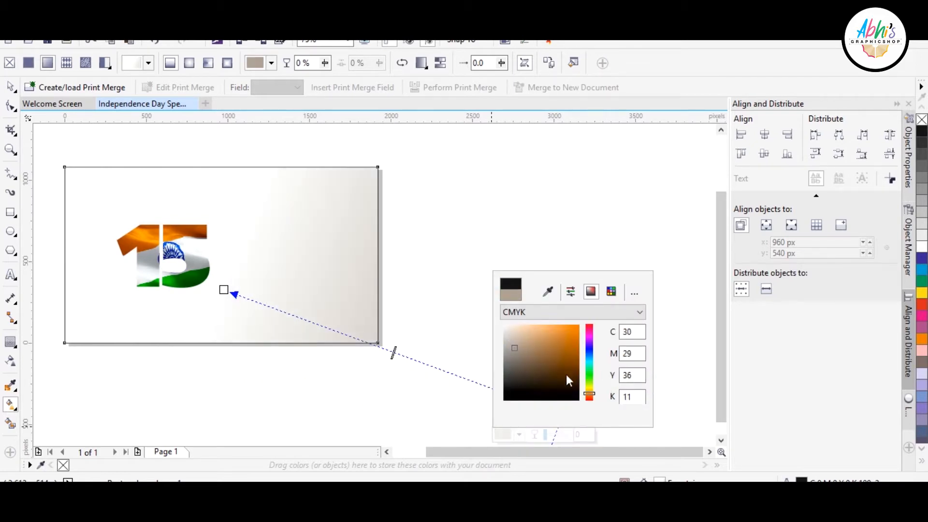
{"action": "left_click", "coordinate": [590, 345]}
{"action": "left_click_drag", "start_coordinate": [593, 345], "coordinate": [592, 332]}
{"action": "left_click", "coordinate": [512, 341]}
Reposition the background gradient so it runs from the page's upper-left area to beyond its lower-right corner
{"action": "left_click", "coordinate": [223, 290]}
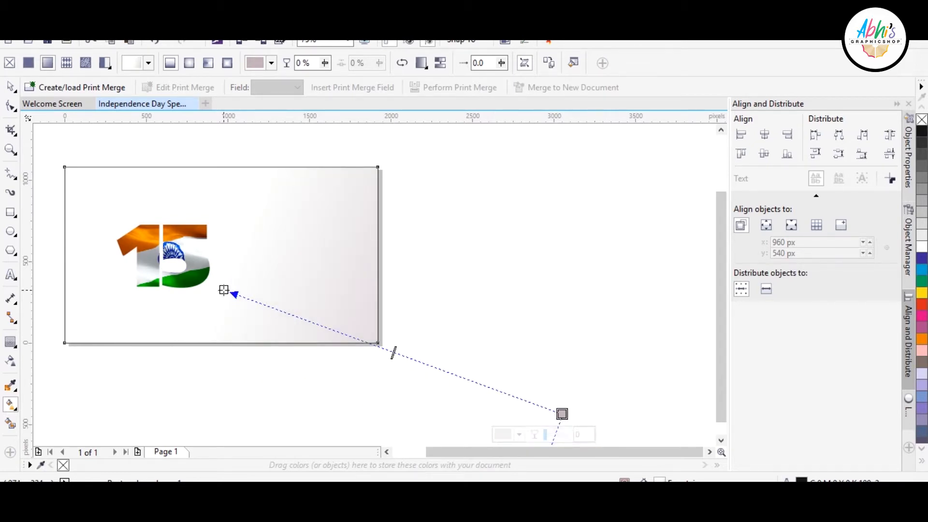
{"action": "mouse_move", "coordinate": [117, 202]}
{"action": "left_mouse_down"}
{"action": "mouse_move", "coordinate": [219, 282]}
{"action": "mouse_move", "coordinate": [507, 419]}
{"action": "left_mouse_up"}
{"action": "scroll", "coordinate": [422, 276], "scroll_direction": "left", "scroll_amount": 3}
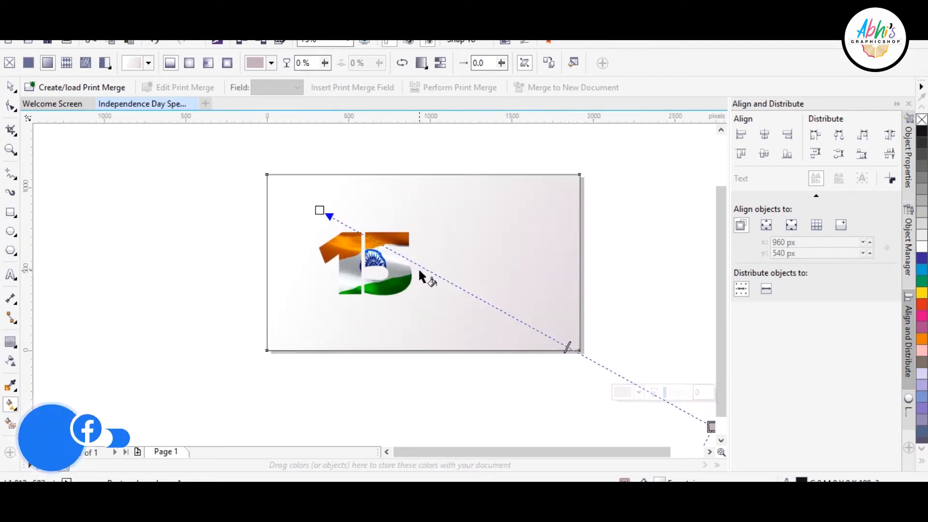
Set the gradient's end colour to a pale blue-grey and remove the background rectangle's outline
{"action": "left_click", "coordinate": [639, 393]}
{"action": "left_click_drag", "start_coordinate": [708, 310], "coordinate": [709, 317]}
{"action": "left_click", "coordinate": [389, 249]}
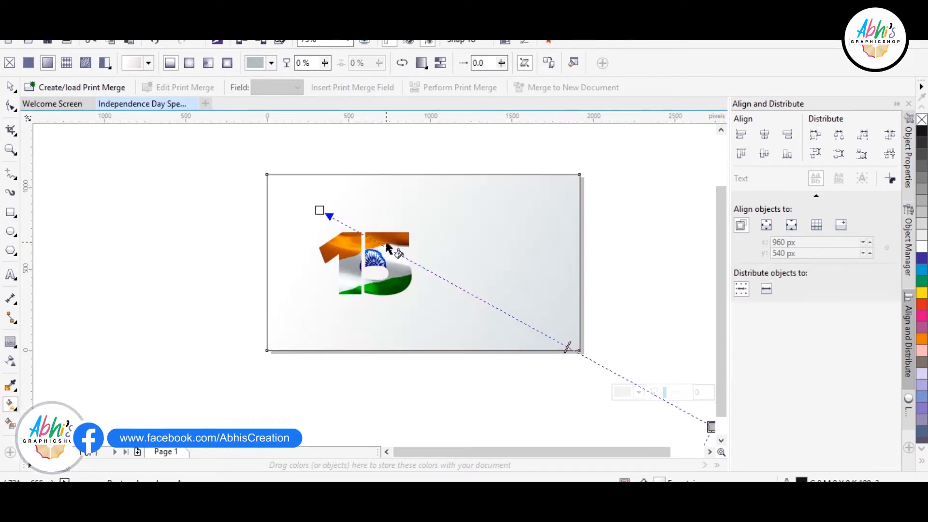
{"action": "left_click", "coordinate": [10, 91]}
{"action": "right_click", "coordinate": [923, 119]}
Move the 15 slightly to the left and stretch it vertically to about 416 px tall
{"action": "left_click", "coordinate": [407, 266]}
{"action": "scroll", "coordinate": [408, 265], "scroll_direction": "up", "scroll_amount": 1}
{"action": "left_click_drag", "start_coordinate": [389, 264], "coordinate": [377, 263]}
{"action": "left_click_drag", "start_coordinate": [310, 193], "coordinate": [313, 184]}
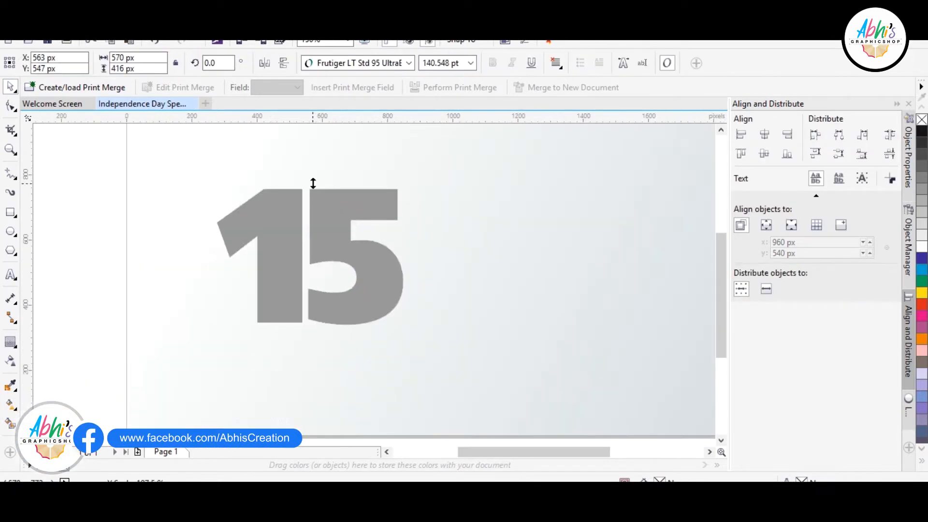
{"action": "left_click", "coordinate": [10, 343]}
{"action": "left_click_drag", "start_coordinate": [338, 261], "coordinate": [420, 344]}
{"action": "key", "text": "ctrl+z"}
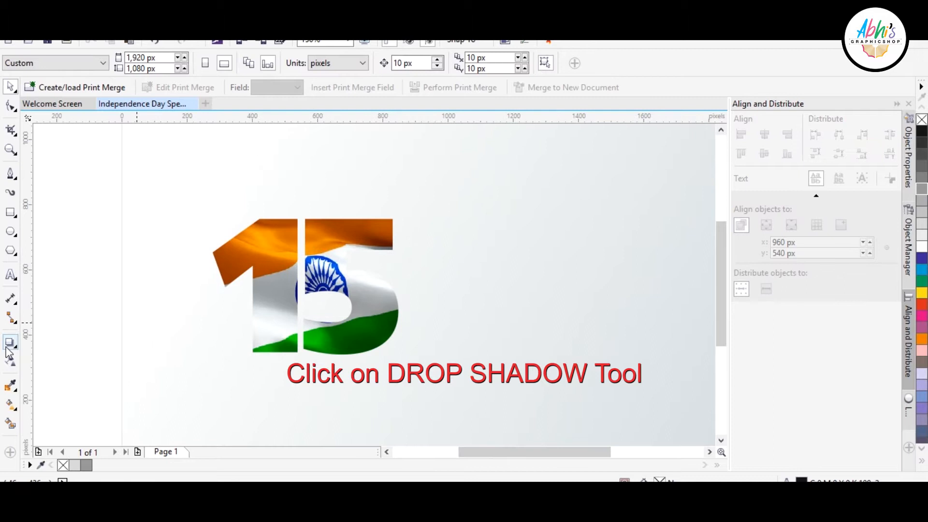
Add a drop shadow to the 15, offset about 32 px to the right and 26 px down
{"action": "left_click", "coordinate": [7, 349]}
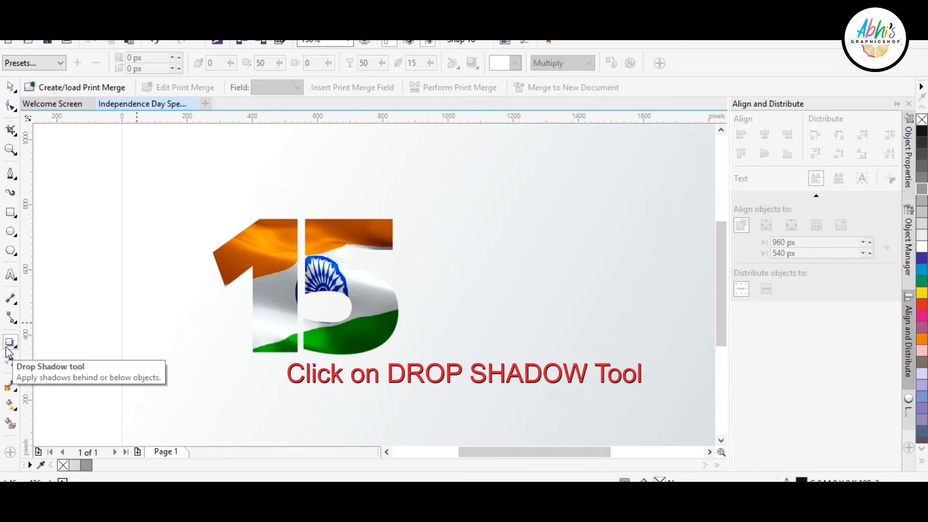
{"action": "left_click", "coordinate": [329, 274]}
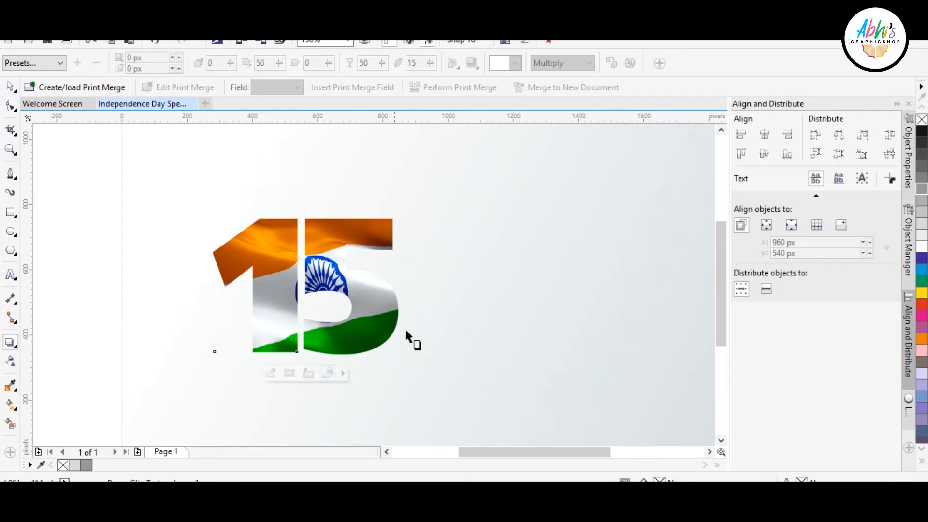
{"action": "left_click_drag", "start_coordinate": [396, 290], "coordinate": [243, 287]}
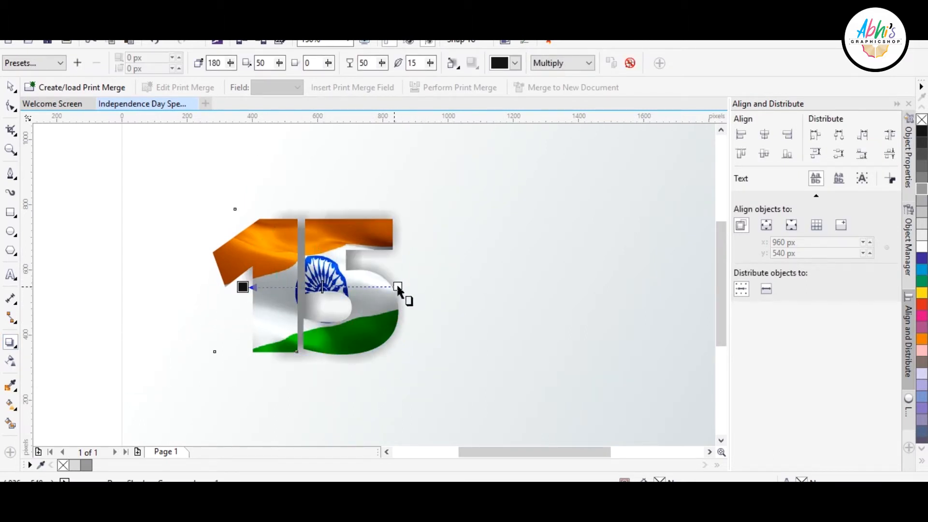
{"action": "left_click_drag", "start_coordinate": [274, 251], "coordinate": [398, 362]}
Change the drop shadow's colour from the colour picker to a muted blue-grey
{"action": "left_click", "coordinate": [516, 64]}
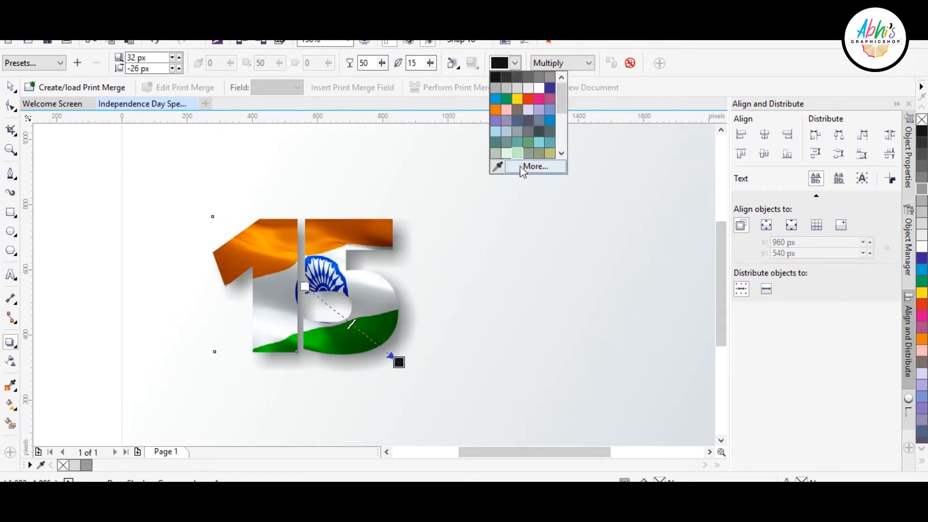
{"action": "left_click", "coordinate": [522, 168]}
{"action": "left_click_drag", "start_coordinate": [482, 237], "coordinate": [479, 253]}
{"action": "mouse_move", "coordinate": [340, 249]}
{"action": "left_mouse_down"}
{"action": "mouse_move", "coordinate": [339, 263]}
{"action": "mouse_move", "coordinate": [337, 250]}
{"action": "left_mouse_up"}
{"action": "left_click", "coordinate": [503, 153]}
{"action": "left_click", "coordinate": [467, 379]}
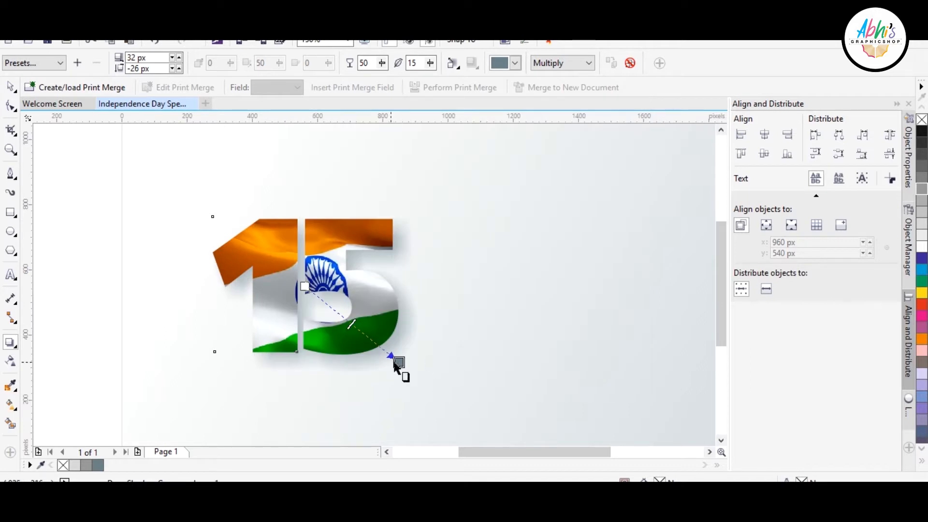
Try drop shadow opacity values of 75 and 25
{"action": "left_click_drag", "start_coordinate": [375, 62], "coordinate": [175, 58]}
{"action": "type", "text": "75"}
{"action": "key", "text": "Return"}
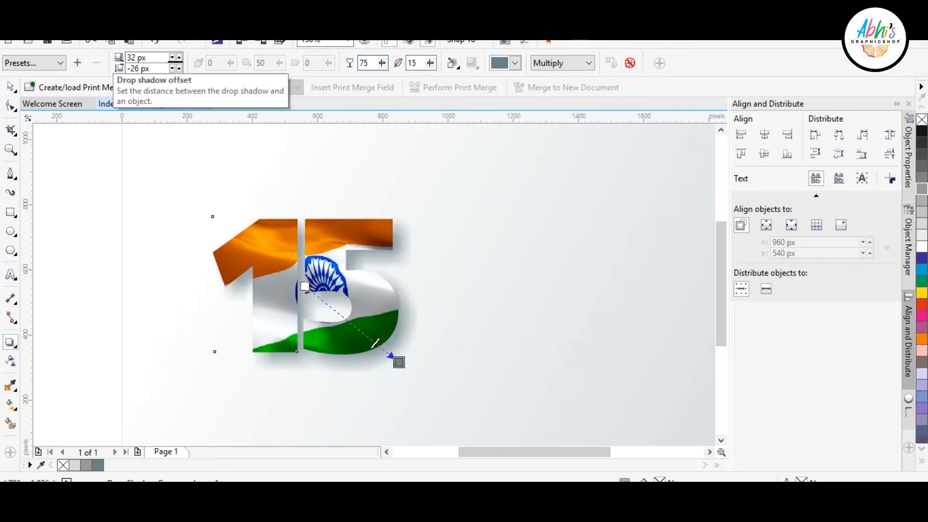
{"action": "double_click", "coordinate": [374, 63]}
{"action": "type", "text": "25"}
{"action": "key", "text": "Return"}
Set the drop shadow's opacity to 35
{"action": "left_click_drag", "start_coordinate": [374, 63], "coordinate": [119, 60]}
{"action": "type", "text": "35"}
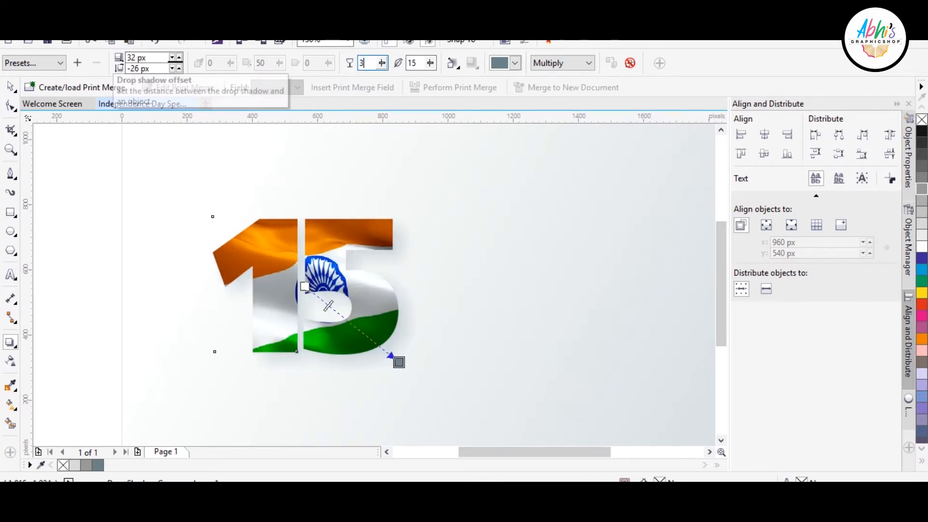
{"action": "key", "text": "Return"}
Try the shadow's feathering at 0 and 54, and settle on 10
{"action": "left_click_drag", "start_coordinate": [420, 63], "coordinate": [404, 64]}
{"action": "type", "text": "0"}
{"action": "key", "text": "Return"}
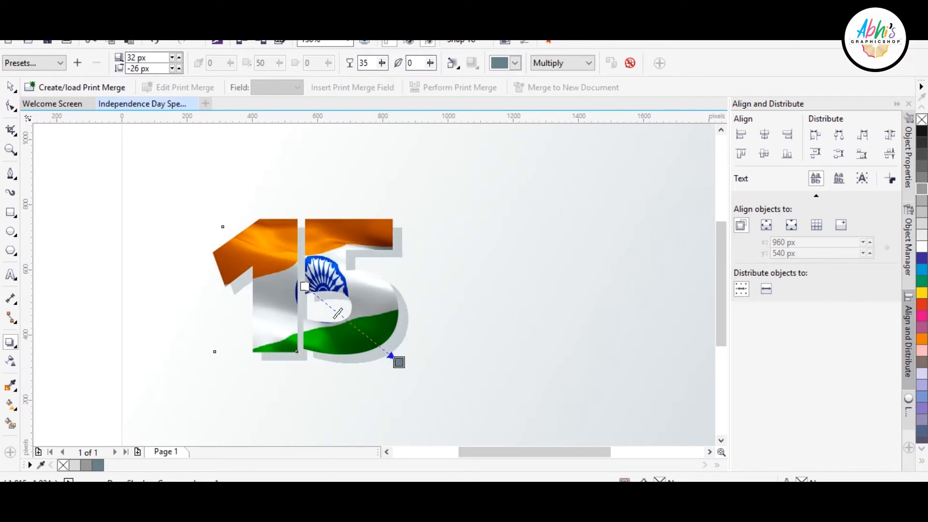
{"action": "left_click_drag", "start_coordinate": [465, 75], "coordinate": [467, 76]}
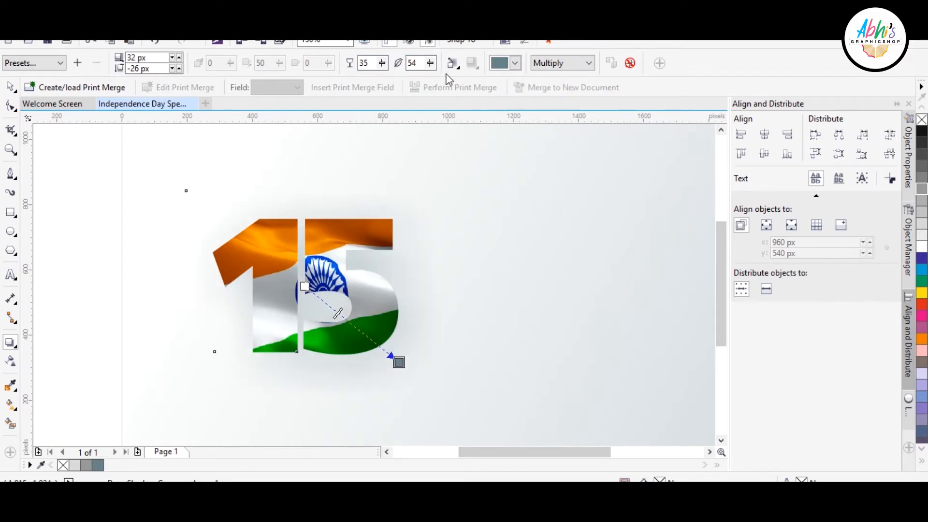
{"action": "key", "text": "Return"}
Test a different feathering direction for the drop shadow and set it back to Average
{"action": "left_click", "coordinate": [453, 63]}
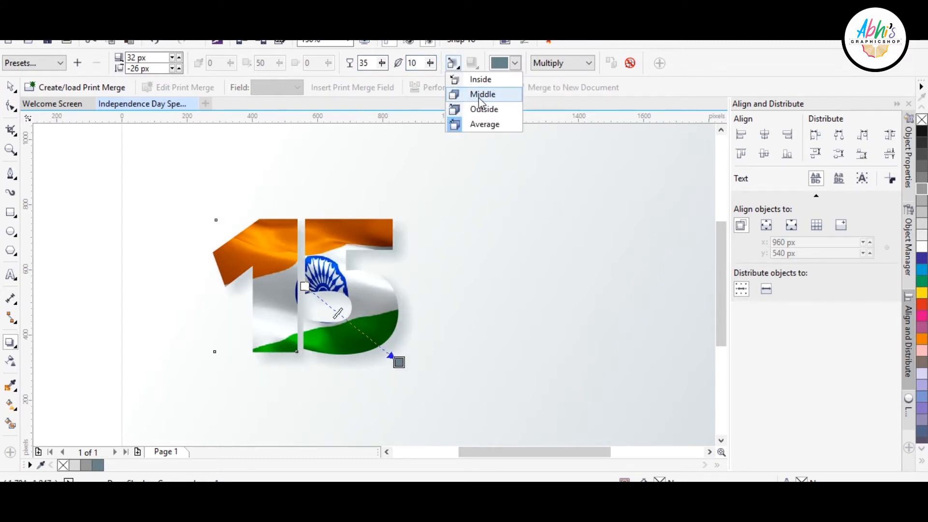
{"action": "left_click", "coordinate": [480, 126]}
{"action": "left_click", "coordinate": [472, 63]}
{"action": "left_click", "coordinate": [488, 95]}
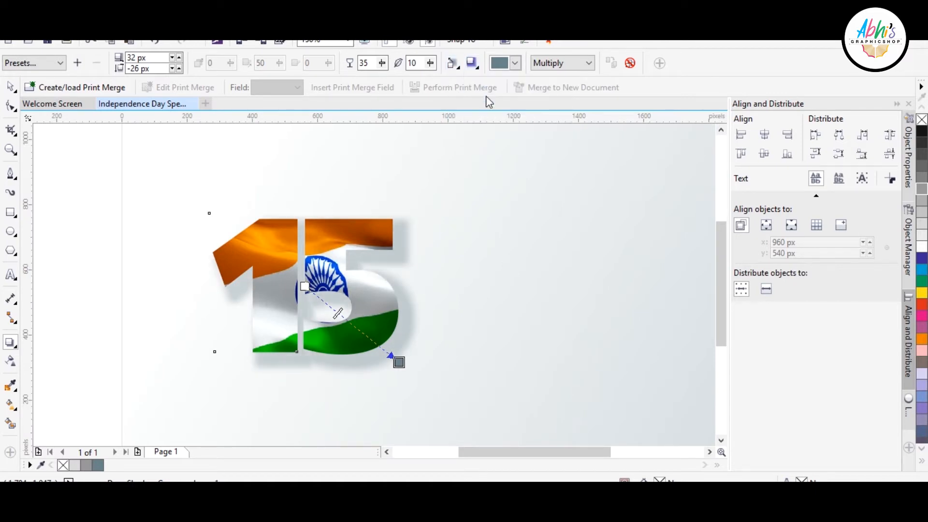
{"action": "left_click", "coordinate": [453, 63]}
{"action": "left_click", "coordinate": [481, 124]}
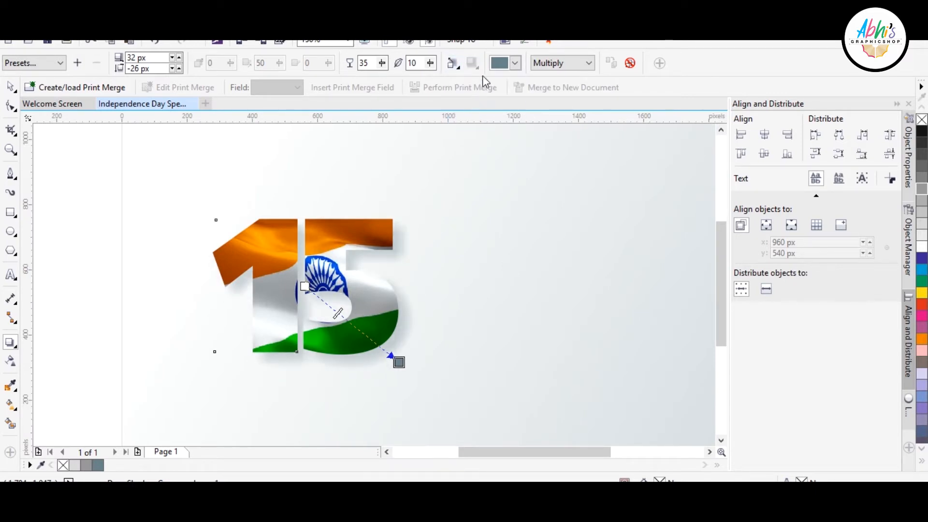
Try the Middle feathering direction with other feathering edges for the drop shadow, and return the direction to Average
{"action": "left_click", "coordinate": [453, 62]}
{"action": "left_click", "coordinate": [465, 94]}
{"action": "left_click", "coordinate": [472, 63]}
{"action": "left_click", "coordinate": [488, 108]}
{"action": "left_click", "coordinate": [453, 63]}
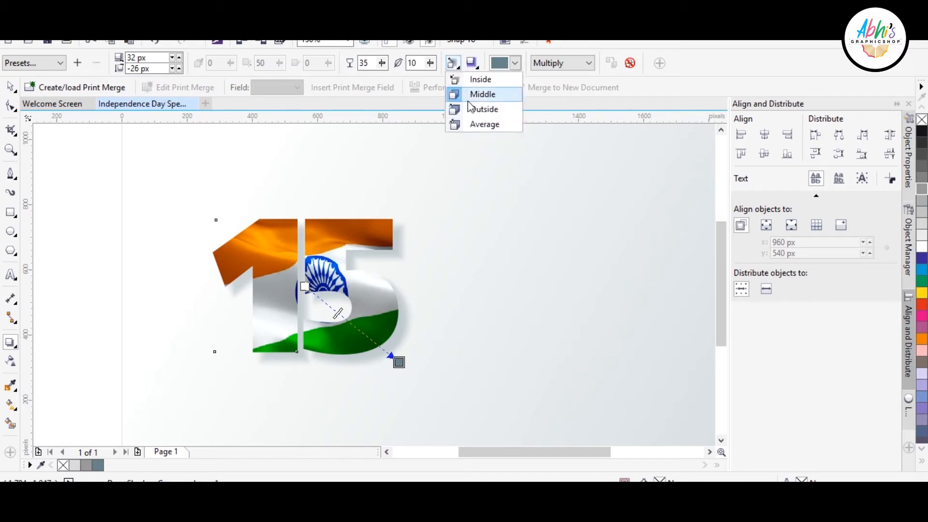
{"action": "left_click", "coordinate": [458, 93]}
{"action": "left_click", "coordinate": [454, 65]}
{"action": "left_click", "coordinate": [474, 124]}
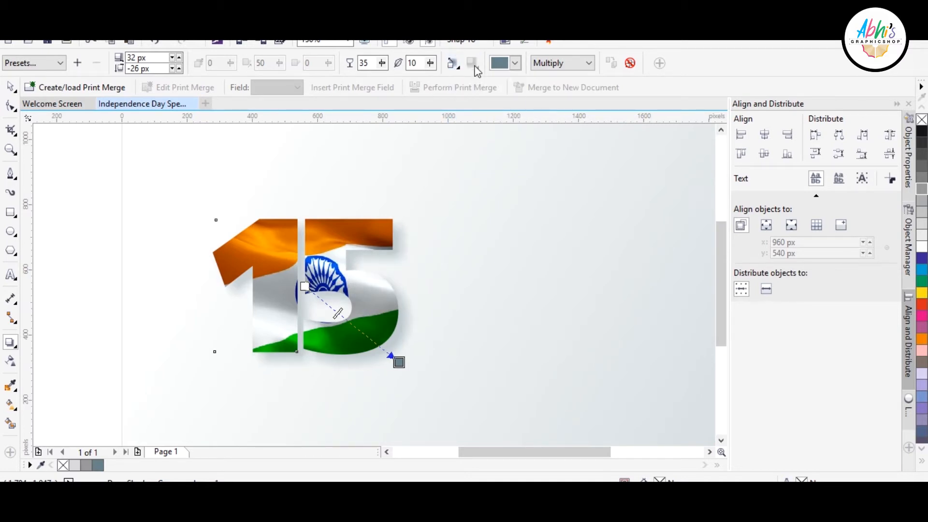
Apply a white outline 5 px wide to the flag-filled 15
{"action": "left_click", "coordinate": [10, 87]}
{"action": "left_click", "coordinate": [102, 177]}
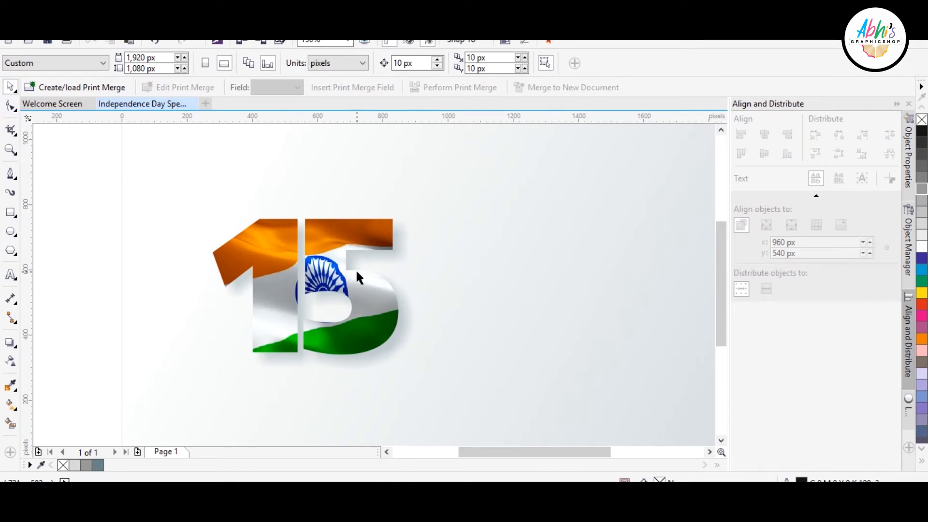
{"action": "left_click", "coordinate": [366, 261]}
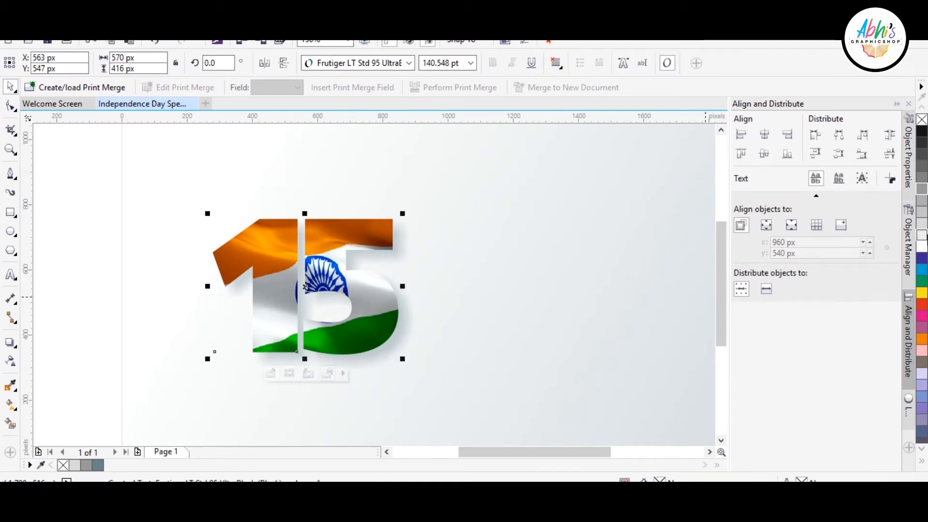
{"action": "left_click", "coordinate": [922, 247]}
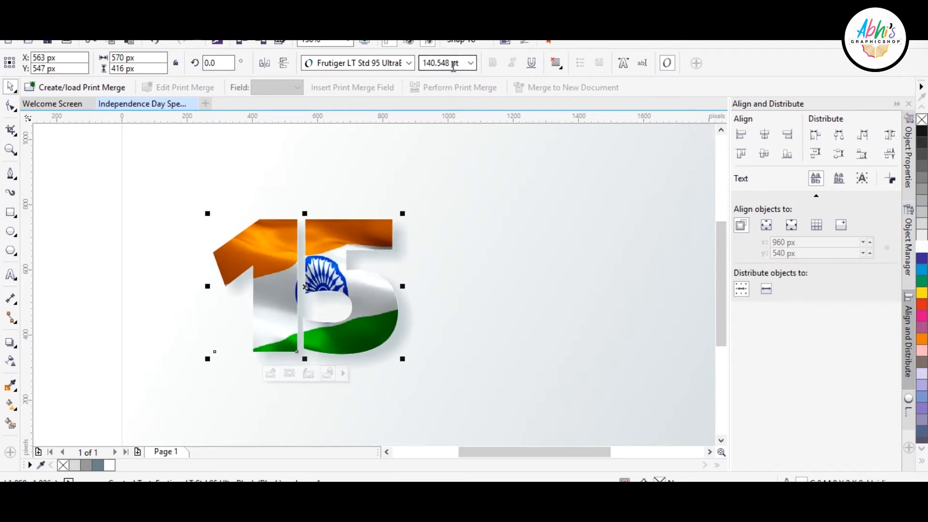
{"action": "key", "text": "F12"}
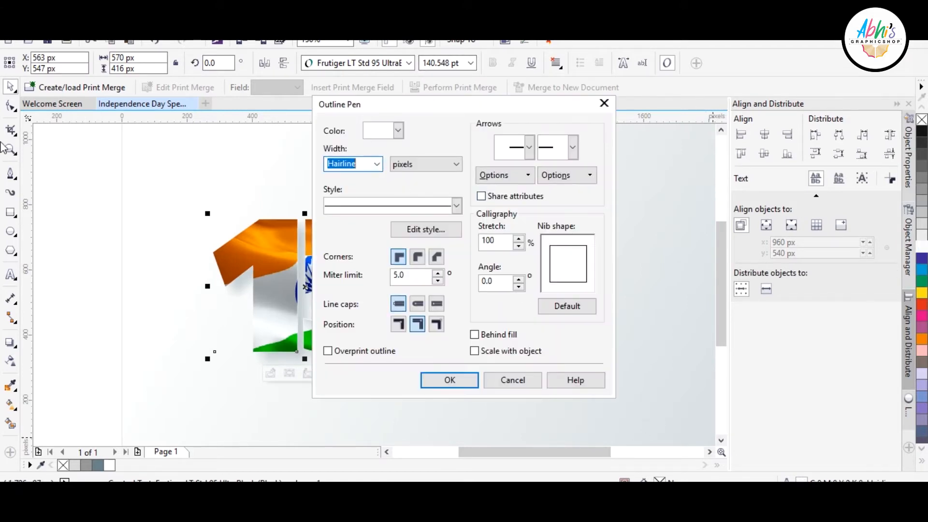
{"action": "key", "text": "Return"}
Enlarge the 15 to about 691 × 504 px and shift it slightly on the page
{"action": "scroll", "coordinate": [360, 230], "scroll_direction": "down", "scroll_amount": 2}
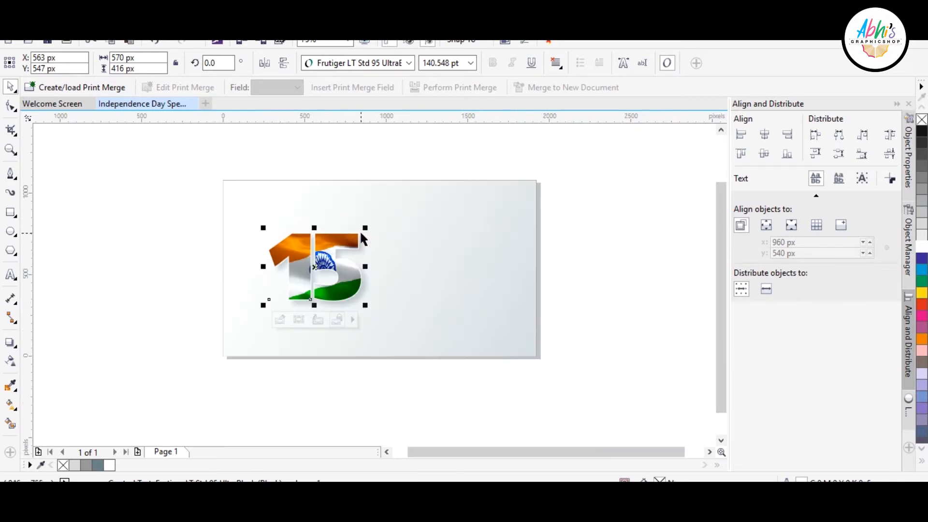
{"action": "mouse_move", "coordinate": [358, 232]}
{"action": "left_mouse_down"}
{"action": "mouse_move", "coordinate": [384, 207]}
{"action": "mouse_move", "coordinate": [370, 218]}
{"action": "left_mouse_up"}
{"action": "key", "text": "Escape"}
{"action": "scroll", "coordinate": [318, 273], "scroll_direction": "up", "scroll_amount": 1}
{"action": "scroll", "coordinate": [317, 273], "scroll_direction": "down", "scroll_amount": 1}
{"action": "left_click", "coordinate": [348, 257]}
{"action": "left_click_drag", "start_coordinate": [320, 257], "coordinate": [332, 257]}
Increase the white outline width of the 15, settling on 10 px
{"action": "double_click", "coordinate": [790, 482]}
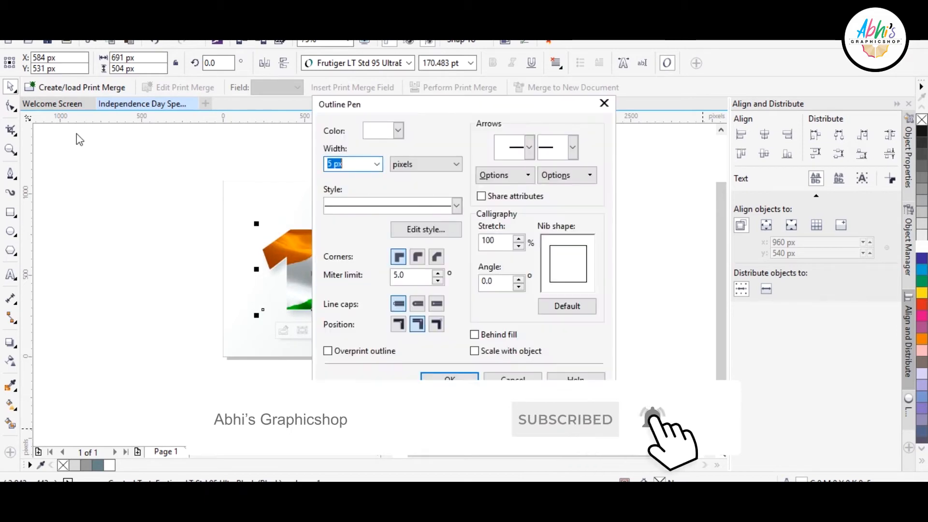
{"action": "key", "text": "Return"}
{"action": "scroll", "coordinate": [347, 259], "scroll_direction": "up", "scroll_amount": 2}
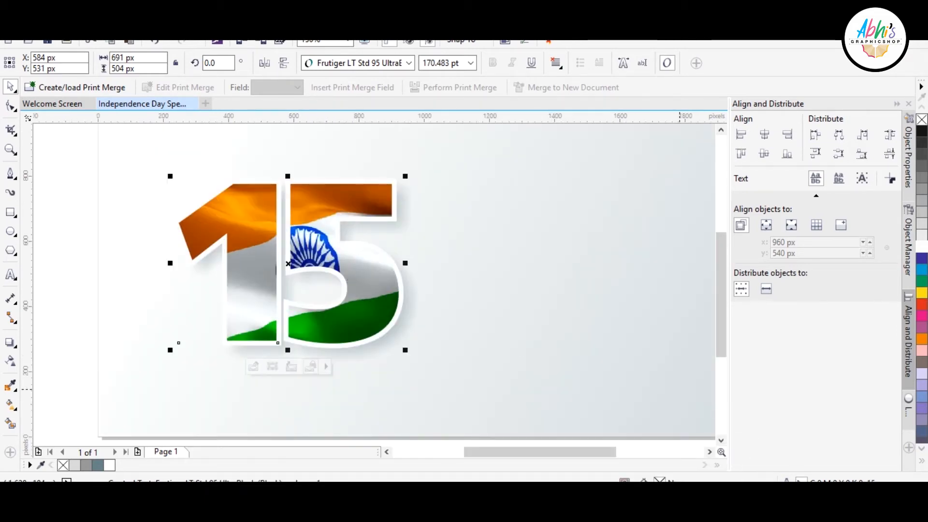
{"action": "key", "text": "F12"}
{"action": "type", "text": "10"}
{"action": "key", "text": "Return"}
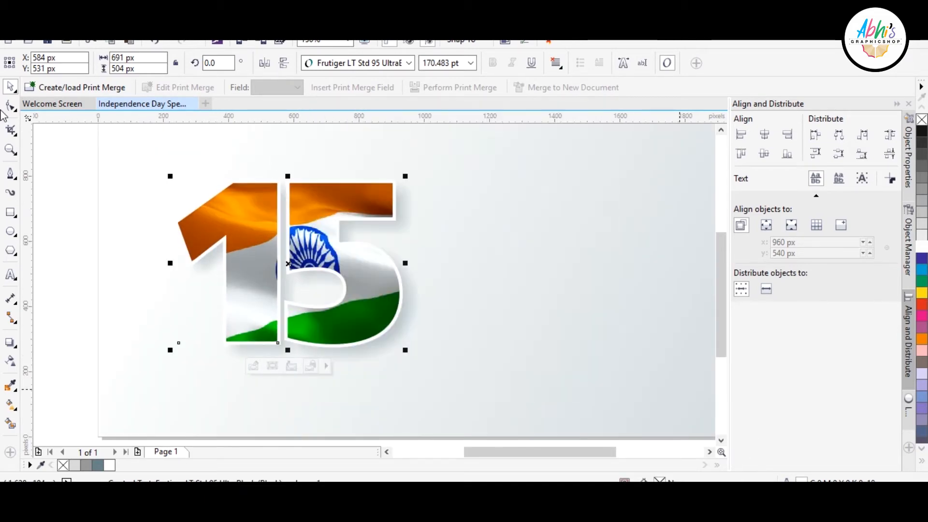
Add artistic text beside the 15 reading TH OF AUGUST, INDEPENDENCE and DAY on three separate lines
{"action": "left_click", "coordinate": [14, 276]}
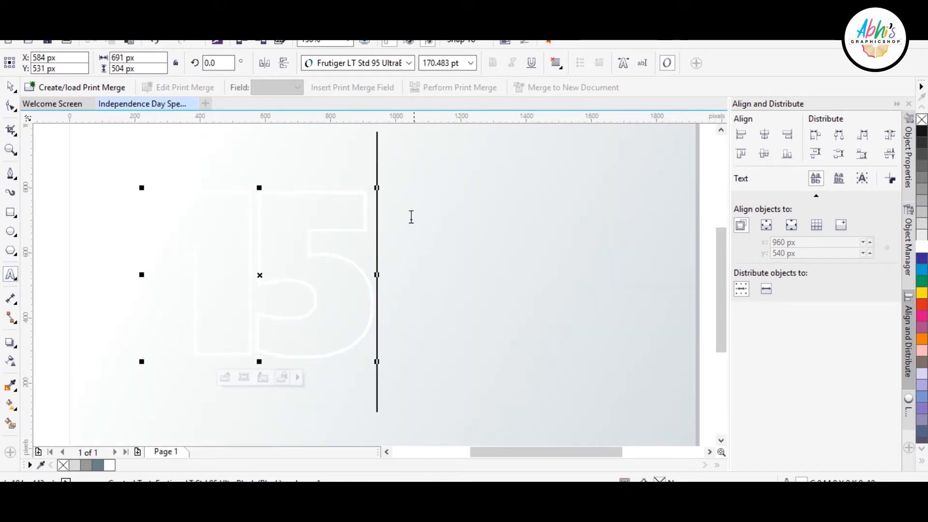
{"action": "left_click", "coordinate": [515, 222]}
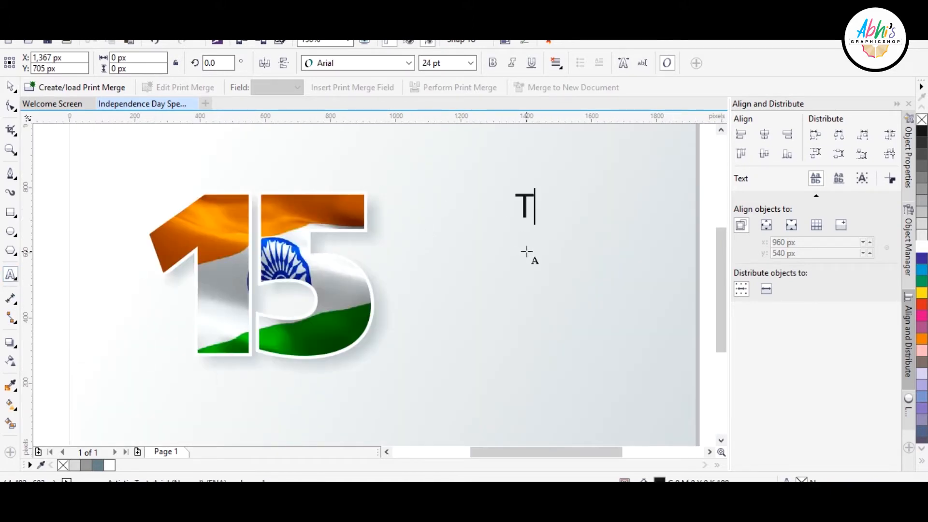
{"action": "type", "text": "TH OF AUG"}
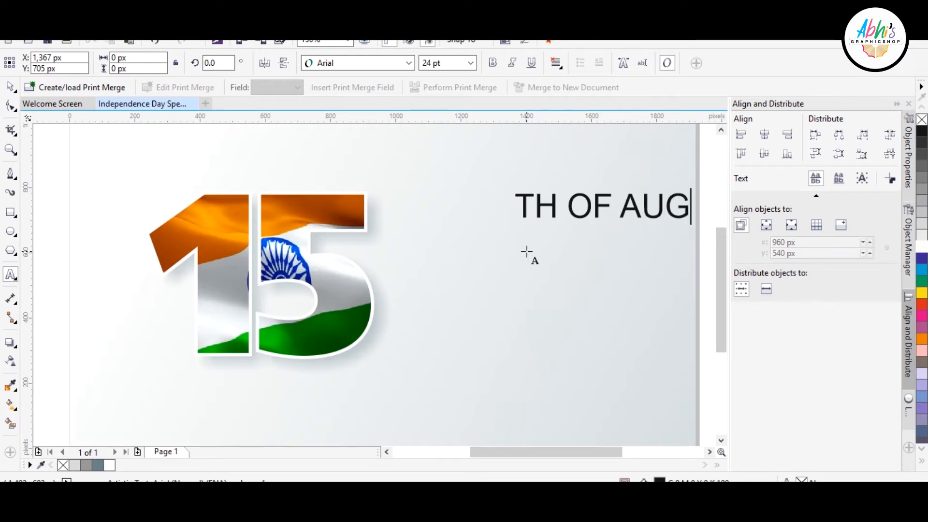
{"action": "type", "text": "UST"}
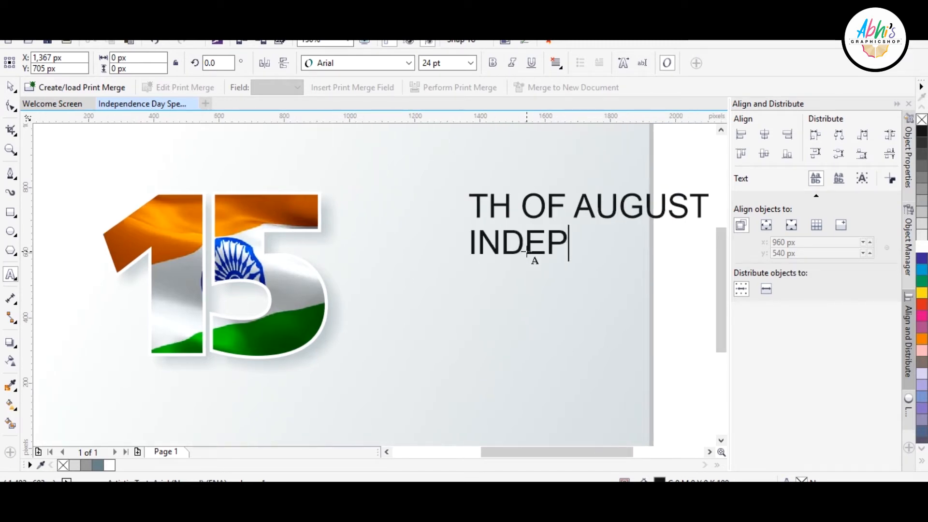
{"action": "type", "text": " INDEPENDENCE DAY"}
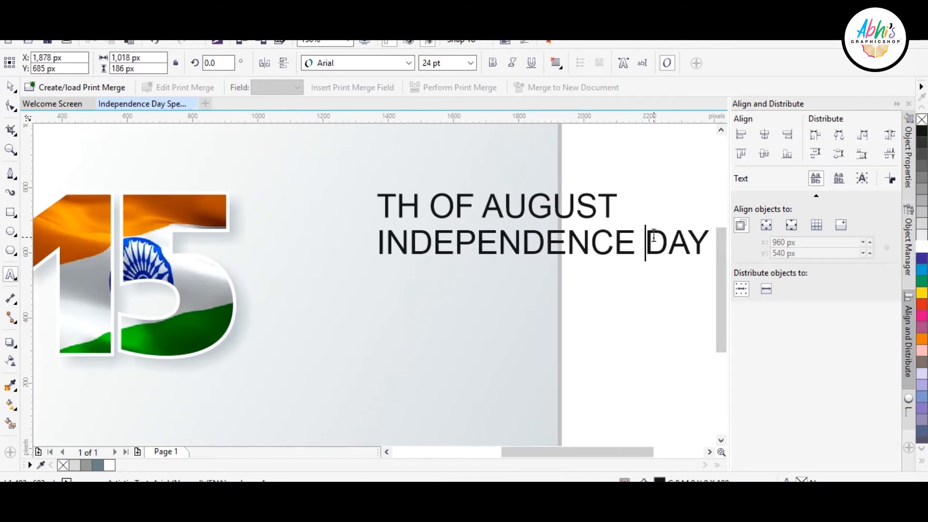
{"action": "key", "text": "Return"}
{"action": "left_click", "coordinate": [10, 87]}
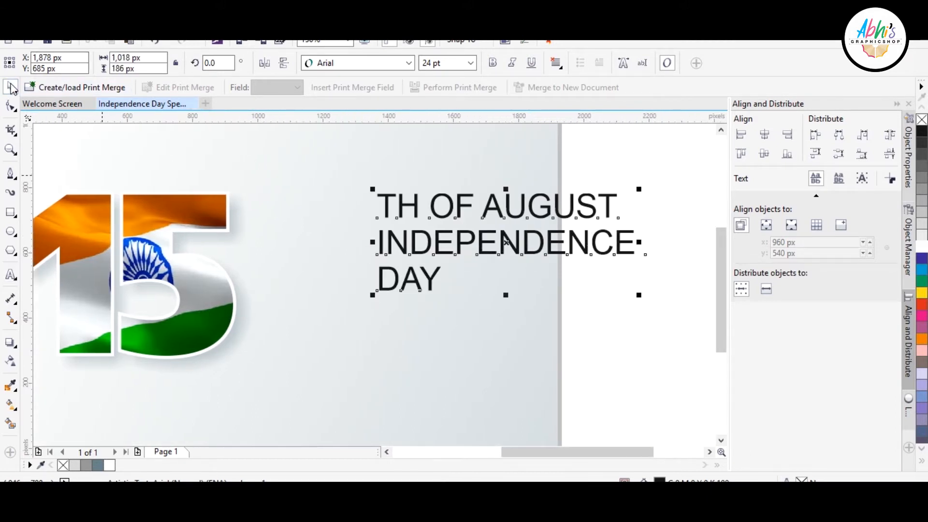
Set the font of the TH OF AUGUST line to HelveticaNeue LT 33 ThinEx
{"action": "left_click", "coordinate": [347, 66]}
{"action": "scroll", "coordinate": [387, 271], "scroll_direction": "down", "scroll_amount": 5}
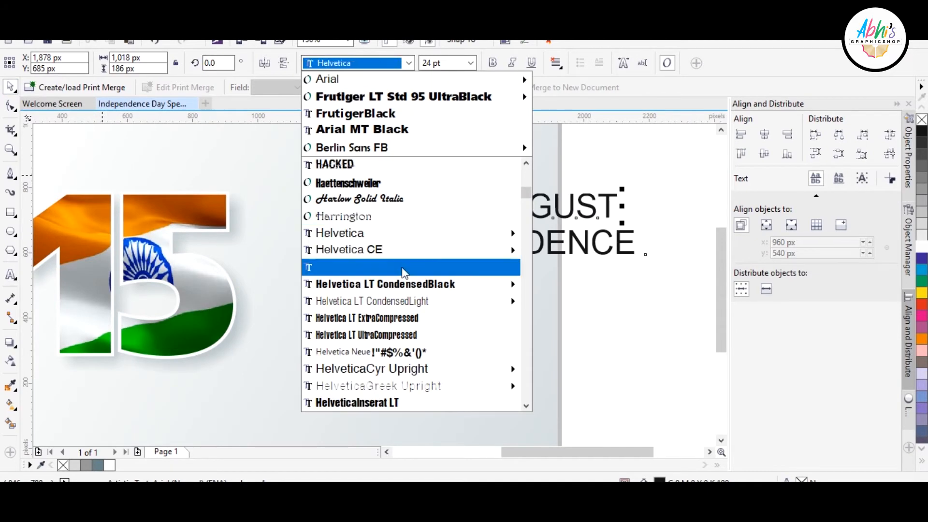
{"action": "left_click", "coordinate": [406, 358]}
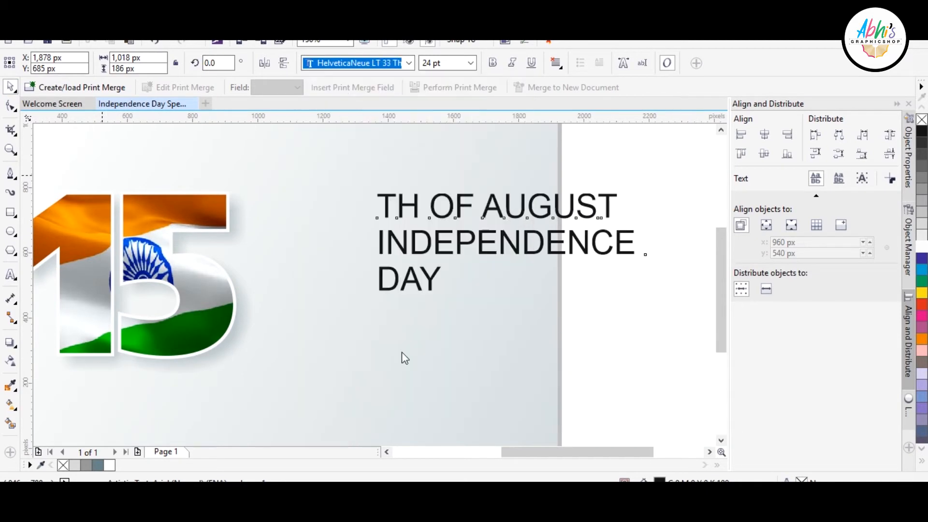
Set the font of the INDEPENDENCE and DAY lines to HelveticaInseratCyr Upright
{"action": "left_click", "coordinate": [535, 256]}
{"action": "left_click", "coordinate": [381, 66]}
{"action": "type", "text": "h"}
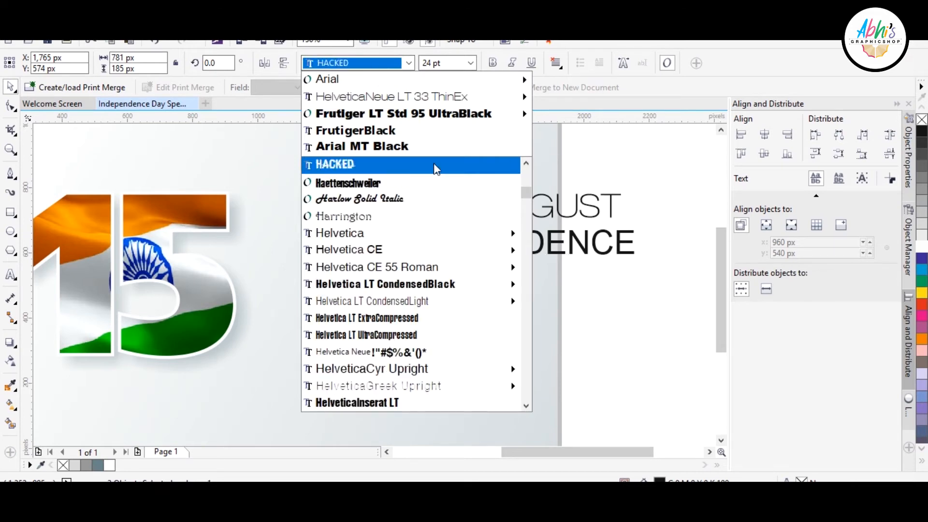
{"action": "scroll", "coordinate": [423, 304], "scroll_direction": "down", "scroll_amount": 1}
{"action": "scroll", "coordinate": [418, 338], "scroll_direction": "down", "scroll_amount": 3}
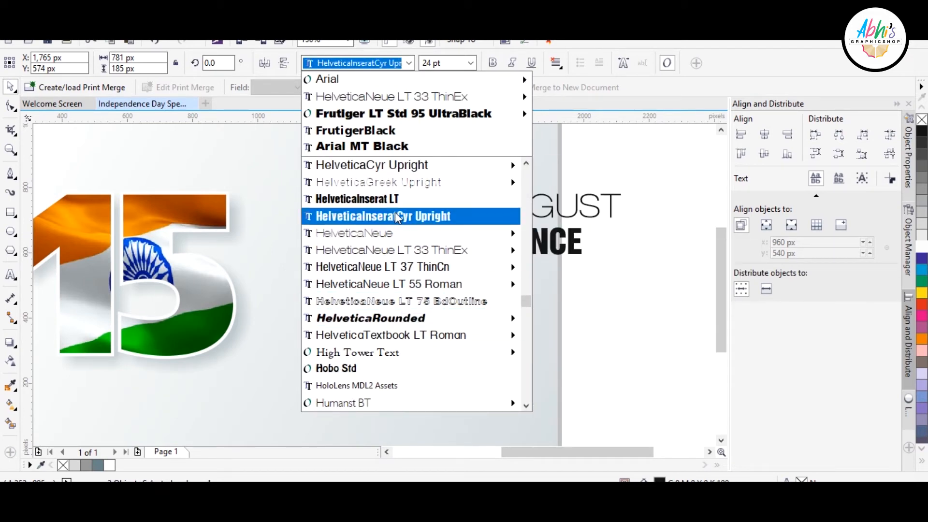
{"action": "left_click", "coordinate": [396, 217]}
{"action": "scroll", "coordinate": [537, 249], "scroll_direction": "up", "scroll_amount": 2}
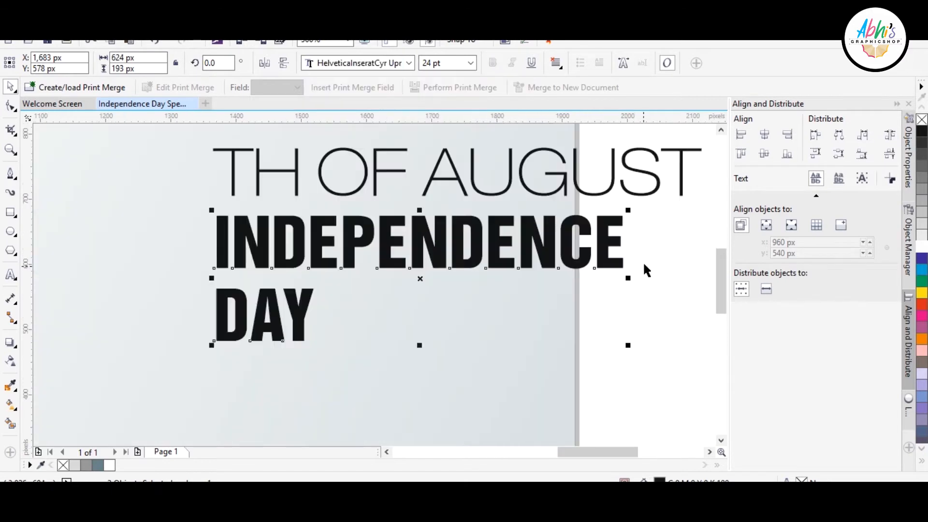
Widen the INDEPENDENCE and DAY lines to about 755 px and move all the text onto the page beside the 15
{"action": "left_click_drag", "start_coordinate": [643, 264], "coordinate": [660, 278]}
{"action": "scroll", "coordinate": [432, 255], "scroll_direction": "down", "scroll_amount": 2}
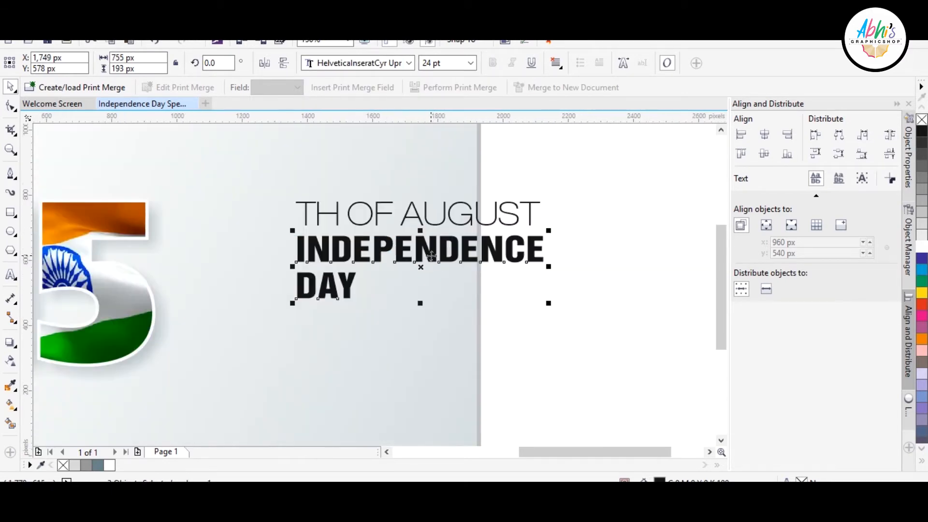
{"action": "left_click_drag", "start_coordinate": [572, 184], "coordinate": [244, 329]}
{"action": "left_click_drag", "start_coordinate": [337, 247], "coordinate": [221, 290]}
Reduce the 15 to about 587 × 428 px and move it slightly away from the text
{"action": "scroll", "coordinate": [569, 234], "scroll_direction": "down", "scroll_amount": 1}
{"action": "scroll", "coordinate": [371, 240], "scroll_direction": "up", "scroll_amount": 1}
{"action": "left_click", "coordinate": [309, 270]}
{"action": "left_click_drag", "start_coordinate": [360, 188], "coordinate": [324, 213]}
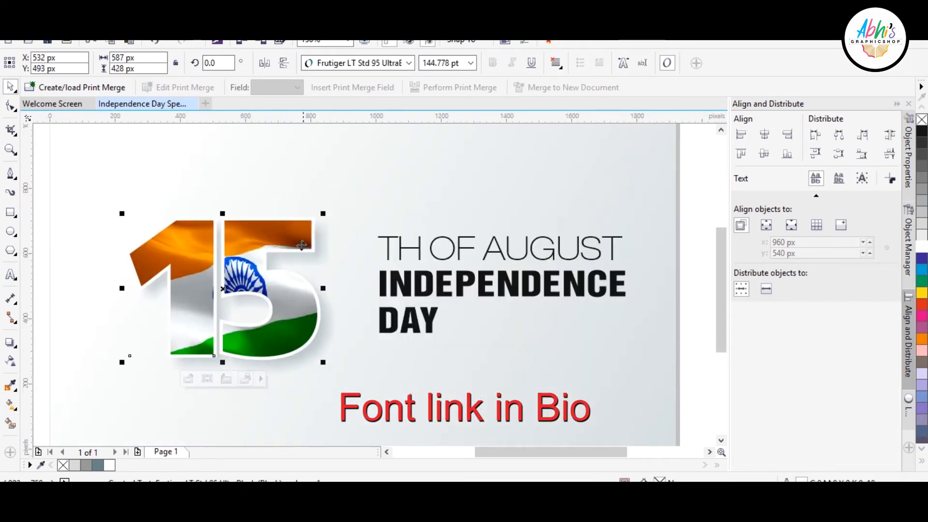
{"action": "left_click_drag", "start_coordinate": [283, 281], "coordinate": [276, 281]}
Move TH OF AUGUST closer to the 15 and align the two along their top edges
{"action": "left_click", "coordinate": [405, 248]}
{"action": "left_click_drag", "start_coordinate": [404, 248], "coordinate": [368, 235]}
{"action": "left_click", "coordinate": [286, 234], "text": "shift"}
{"action": "key", "text": "t"}
{"action": "left_click", "coordinate": [406, 183]}
{"action": "left_click", "coordinate": [464, 285]}
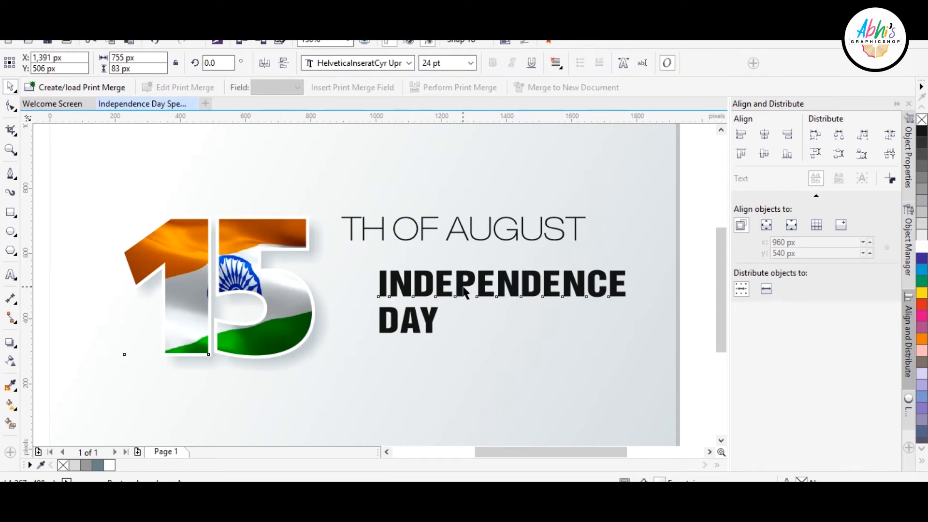
Widen the gaps between the words of TH OF AUGUST with extra spaces
{"action": "scroll", "coordinate": [462, 240], "scroll_direction": "up", "scroll_amount": 1}
{"action": "double_click", "coordinate": [375, 234]}
{"action": "left_click", "coordinate": [314, 215]}
{"action": "left_click", "coordinate": [432, 215]}
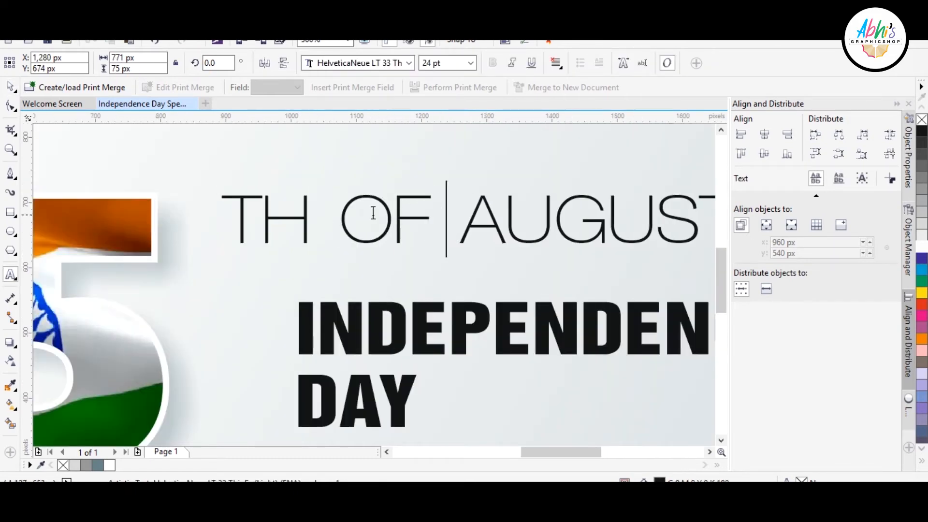
{"action": "left_click", "coordinate": [328, 214]}
{"action": "left_click", "coordinate": [448, 215]}
{"action": "left_click", "coordinate": [11, 87]}
Scale TH OF AUGUST down to about 528 × 47 px and place it close beside the 15
{"action": "scroll", "coordinate": [258, 228], "scroll_direction": "down", "scroll_amount": 1}
{"action": "left_click_drag", "start_coordinate": [518, 205], "coordinate": [406, 219]}
{"action": "left_click", "coordinate": [355, 225]}
{"action": "left_click", "coordinate": [423, 226]}
{"action": "scroll", "coordinate": [244, 229], "scroll_direction": "up", "scroll_amount": 1}
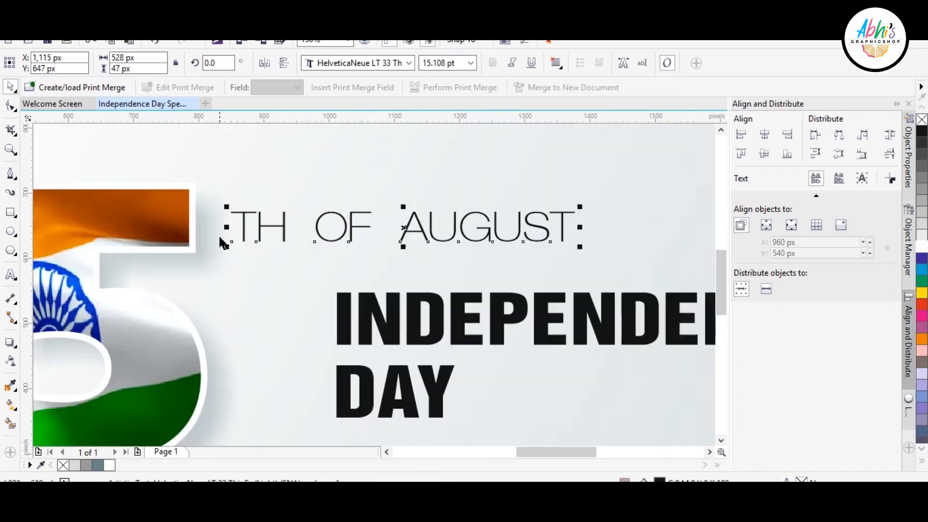
{"action": "left_click_drag", "start_coordinate": [216, 242], "coordinate": [231, 242]}
{"action": "scroll", "coordinate": [282, 243], "scroll_direction": "down", "scroll_amount": 1}
Move INDEPENDENCE directly below TH OF AUGUST, starting under OF, then try a larger DAY and undo that enlargement
{"action": "left_click_drag", "start_coordinate": [335, 280], "coordinate": [320, 270]}
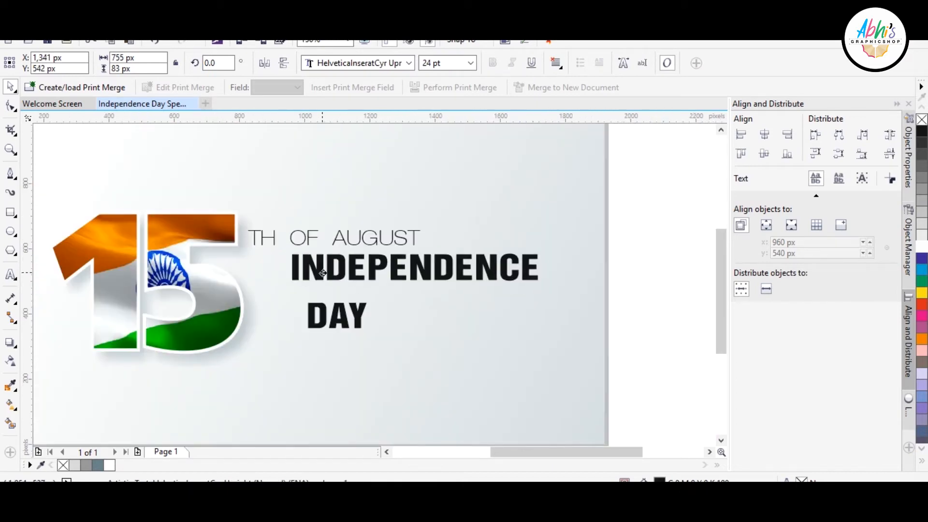
{"action": "left_click_drag", "start_coordinate": [336, 315], "coordinate": [386, 337]}
{"action": "left_click", "coordinate": [386, 273]}
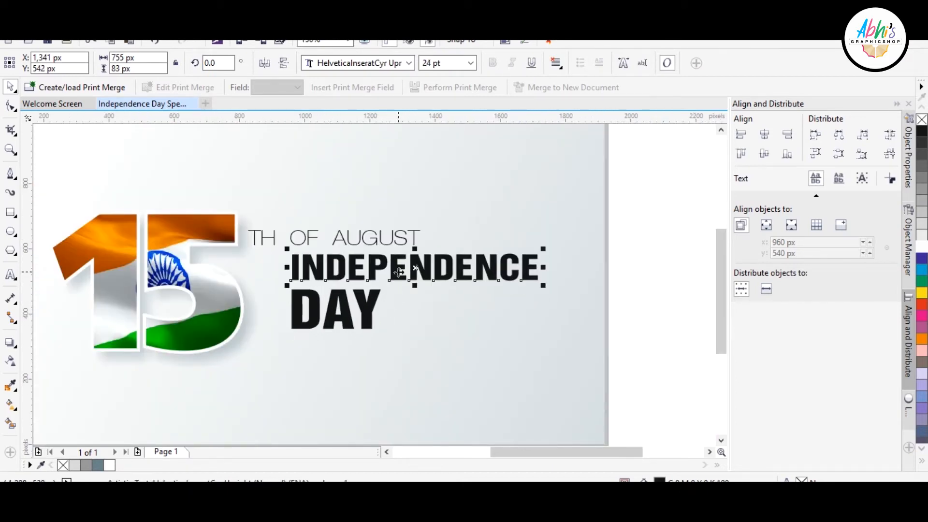
{"action": "key", "text": "ctrl+z"}
{"action": "key", "text": "Escape"}
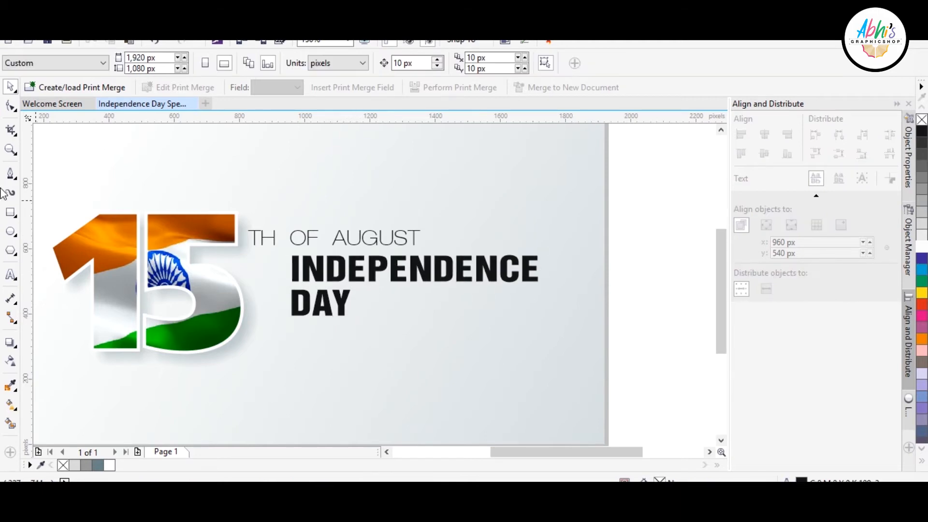
Draw a straight horizontal line along the base of INDEPENDENCE, spanning the full width of the word
{"action": "left_click", "coordinate": [10, 173]}
{"action": "left_click", "coordinate": [18, 174]}
{"action": "left_click", "coordinate": [53, 184]}
{"action": "left_click_drag", "start_coordinate": [291, 281], "coordinate": [539, 282]}
{"action": "left_click", "coordinate": [11, 87]}
Copy the line so that one runs above and one below INDEPENDENCE, and nudge DAY down clear of the lower line
{"action": "left_click_drag", "start_coordinate": [417, 257], "coordinate": [408, 323]}
{"action": "key", "text": "ctrl+z"}
{"action": "scroll", "coordinate": [415, 250], "scroll_direction": "up", "scroll_amount": 2}
{"action": "scroll", "coordinate": [413, 252], "scroll_direction": "down", "scroll_amount": 1}
{"action": "right_click", "coordinate": [408, 323]}
{"action": "left_click", "coordinate": [268, 354]}
{"action": "key", "text": "Down"}
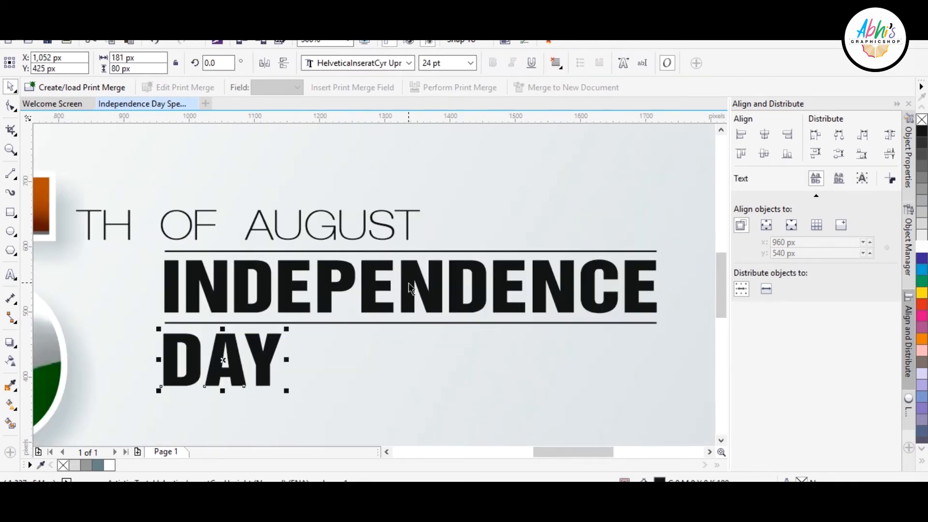
Fill the INDEPENDENCE and DAY text with white
{"action": "scroll", "coordinate": [408, 283], "scroll_direction": "down", "scroll_amount": 1}
{"action": "left_click", "coordinate": [620, 241]}
{"action": "left_click_drag", "start_coordinate": [258, 338], "coordinate": [551, 264]}
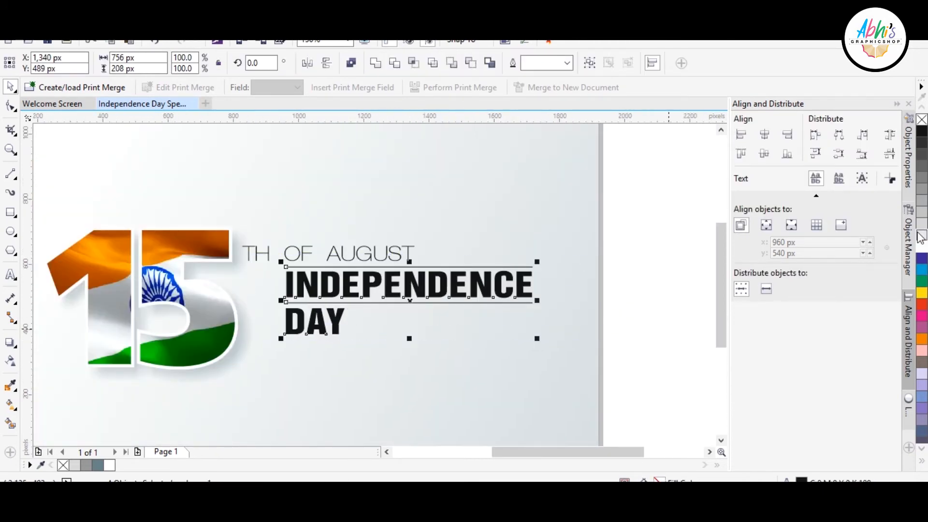
{"action": "left_click", "coordinate": [922, 246]}
{"action": "left_click", "coordinate": [633, 237]}
Stretch the background's gradient diagonally, from beyond the page's upper-left corner to its lower-right corner
{"action": "scroll", "coordinate": [522, 229], "scroll_direction": "down", "scroll_amount": 1}
{"action": "left_click", "coordinate": [519, 227]}
{"action": "left_click", "coordinate": [10, 404]}
{"action": "left_click_drag", "start_coordinate": [692, 420], "coordinate": [509, 315]}
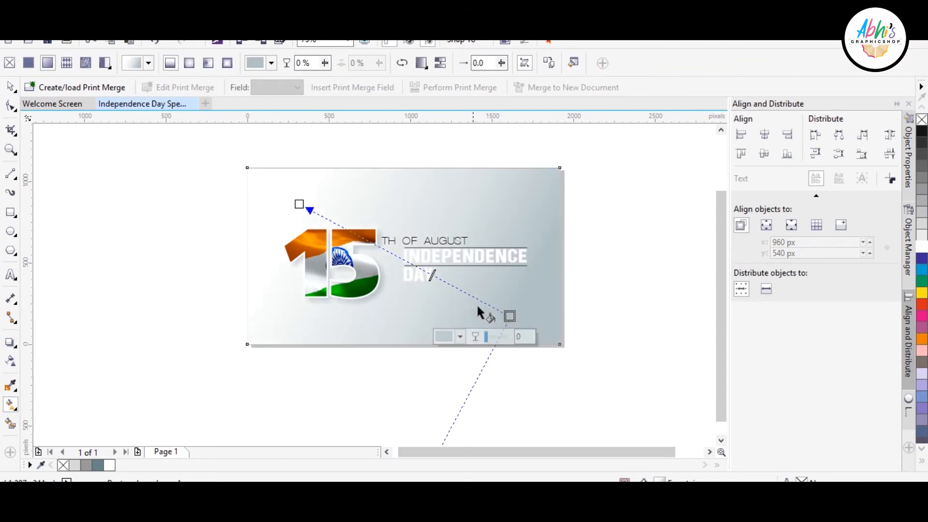
{"action": "left_click_drag", "start_coordinate": [300, 204], "coordinate": [213, 140]}
{"action": "left_click_drag", "start_coordinate": [510, 314], "coordinate": [549, 344]}
Recolour the background gradient's lower-right end light blue (C35 M7 Y7 K0) and its upper-left end a paler blue
{"action": "left_click", "coordinate": [498, 365]}
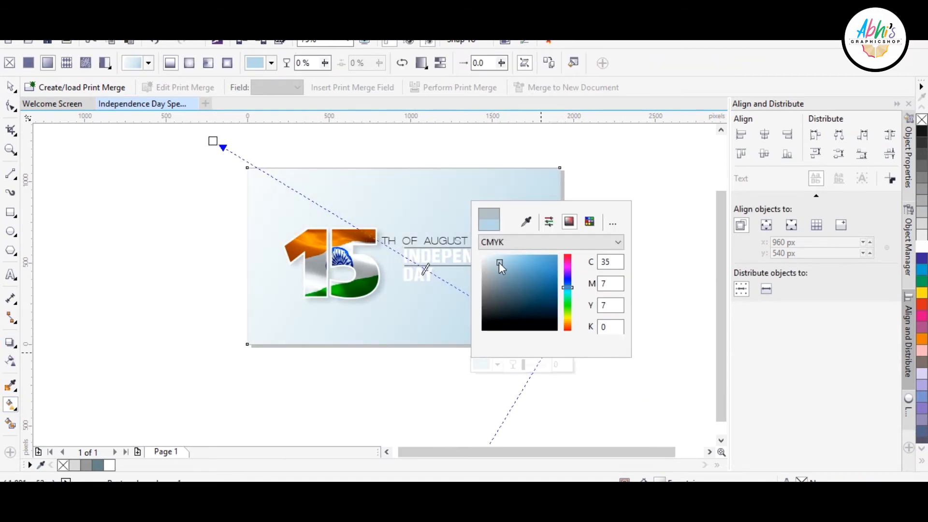
{"action": "left_click", "coordinate": [502, 267]}
{"action": "left_click", "coordinate": [213, 141]}
{"action": "left_click", "coordinate": [161, 161]}
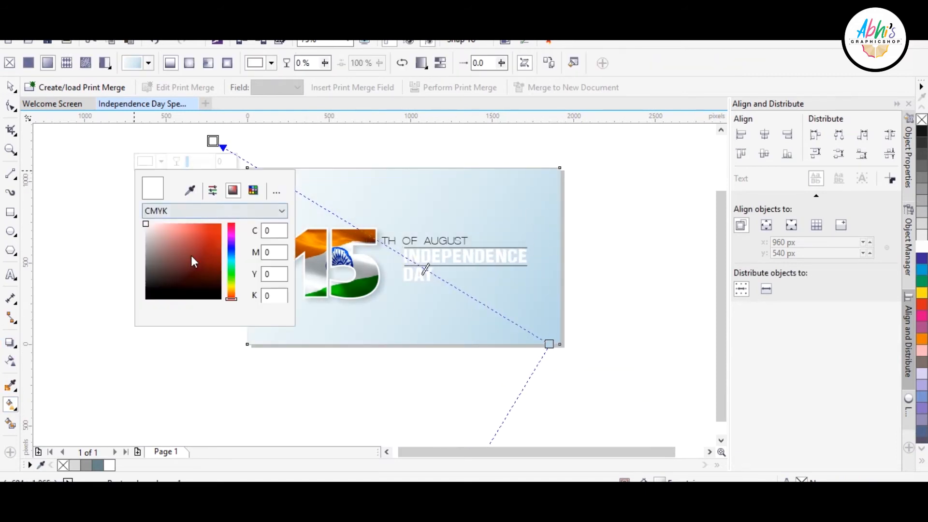
{"action": "left_click", "coordinate": [157, 225]}
Deepen the lower-right end of the background gradient to a stronger medium blue
{"action": "left_click", "coordinate": [549, 344]}
{"action": "left_click", "coordinate": [498, 365]}
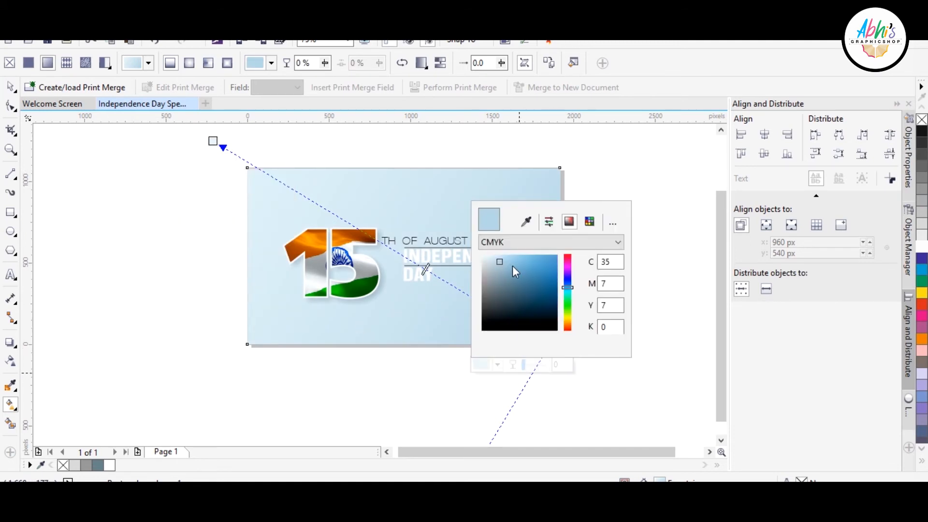
{"action": "left_click_drag", "start_coordinate": [516, 271], "coordinate": [548, 279]}
{"action": "left_click", "coordinate": [9, 87]}
{"action": "left_click", "coordinate": [368, 150]}
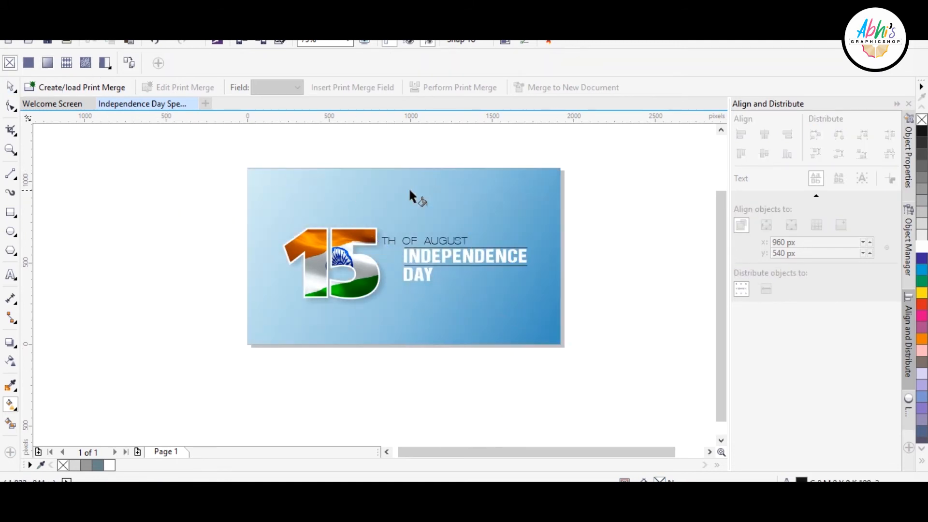
Shift the 15 and its text slightly left on the page, and fine-tune the position of the text block with its lines
{"action": "scroll", "coordinate": [459, 234], "scroll_direction": "up", "scroll_amount": 1}
{"action": "left_click", "coordinate": [10, 87]}
{"action": "scroll", "coordinate": [506, 239], "scroll_direction": "down", "scroll_amount": 1}
{"action": "left_click_drag", "start_coordinate": [613, 210], "coordinate": [264, 310]}
{"action": "left_click_drag", "start_coordinate": [461, 264], "coordinate": [455, 263]}
{"action": "left_click_drag", "start_coordinate": [613, 216], "coordinate": [387, 307]}
{"action": "left_click_drag", "start_coordinate": [550, 236], "coordinate": [569, 230]}
{"action": "scroll", "coordinate": [398, 241], "scroll_direction": "up", "scroll_amount": 1}
{"action": "scroll", "coordinate": [398, 241], "scroll_direction": "up", "scroll_amount": 1}
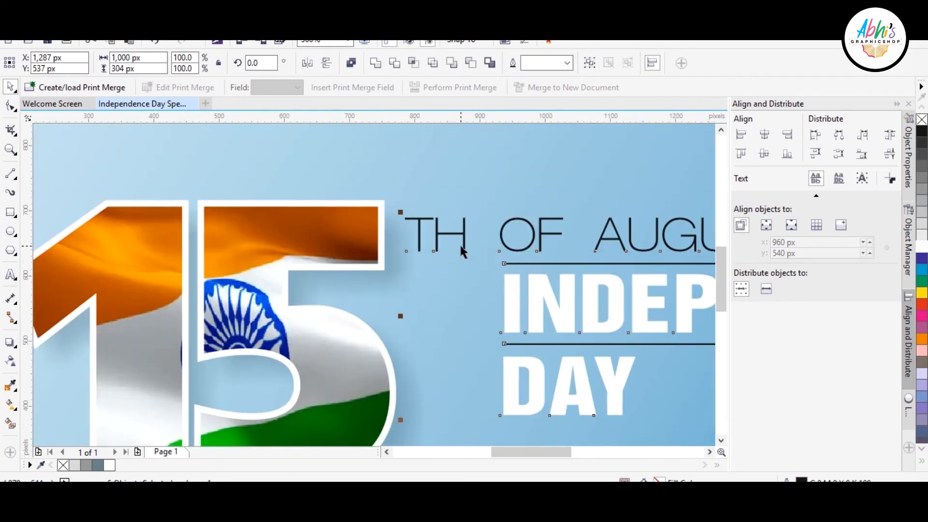
{"action": "left_click_drag", "start_coordinate": [461, 242], "coordinate": [466, 261]}
{"action": "scroll", "coordinate": [344, 234], "scroll_direction": "down", "scroll_amount": 1}
Set the 15's outline width to 7 px and scale the numeral down slightly
{"action": "left_click", "coordinate": [343, 234]}
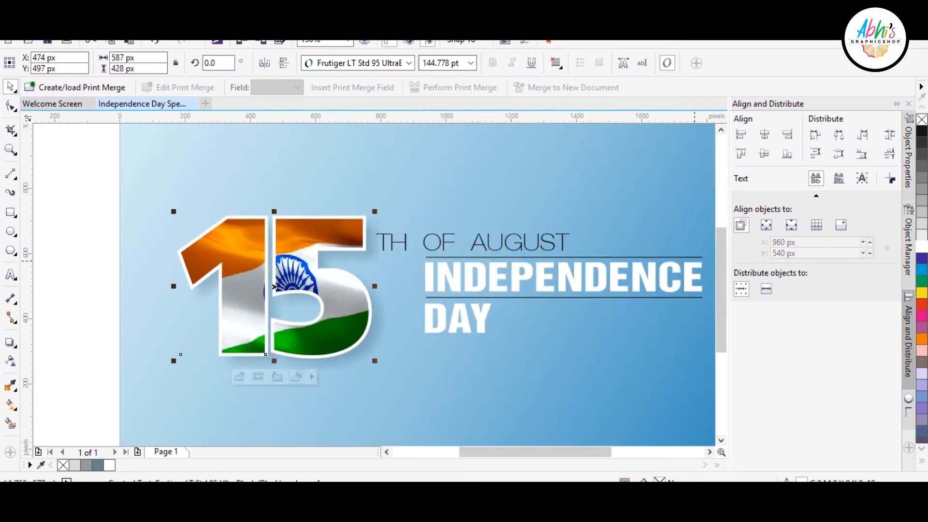
{"action": "key", "text": "F12"}
{"action": "type", "text": "7"}
{"action": "key", "text": "Return"}
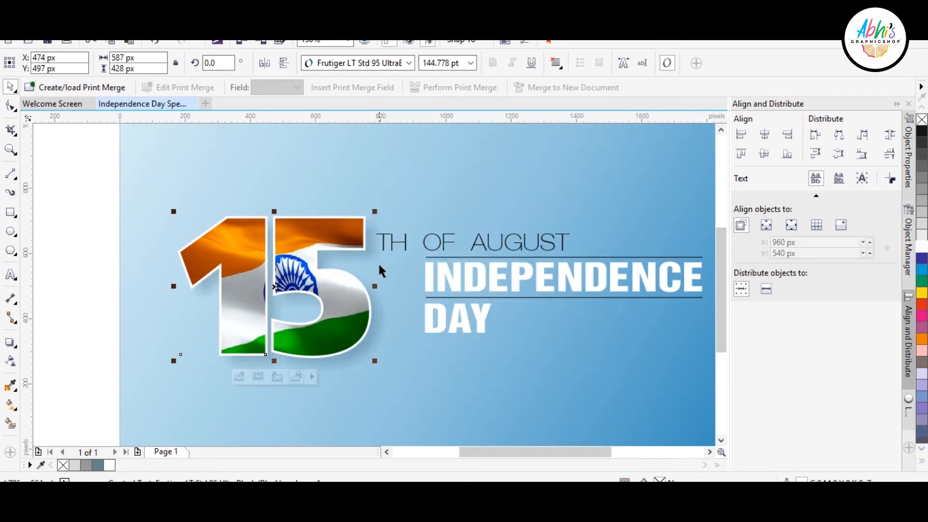
{"action": "left_click_drag", "start_coordinate": [172, 212], "coordinate": [187, 214]}
{"action": "left_click", "coordinate": [331, 266]}
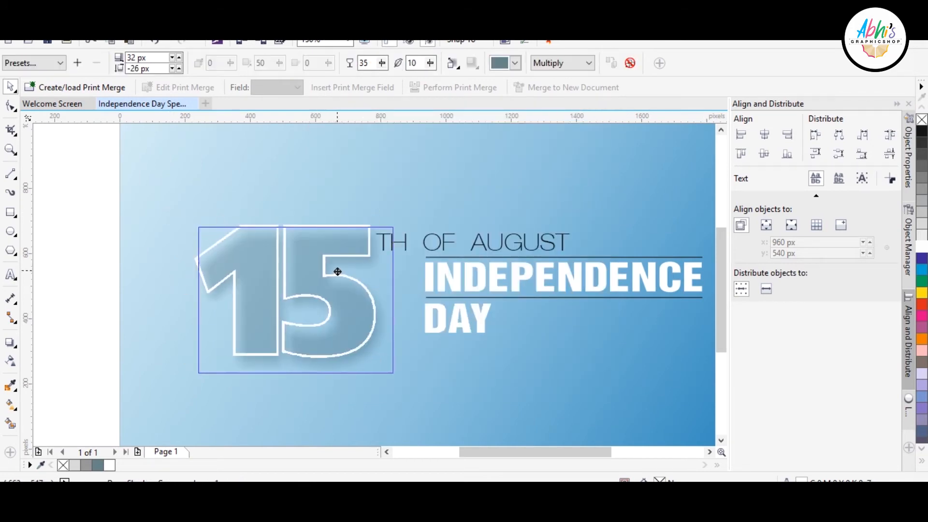
{"action": "left_click", "coordinate": [94, 219]}
Colour the two horizontal lines above and below INDEPENDENCE white
{"action": "left_click_drag", "start_coordinate": [582, 257], "coordinate": [455, 264]}
{"action": "left_click", "coordinate": [456, 264]}
{"action": "left_click", "coordinate": [565, 307], "text": "shift"}
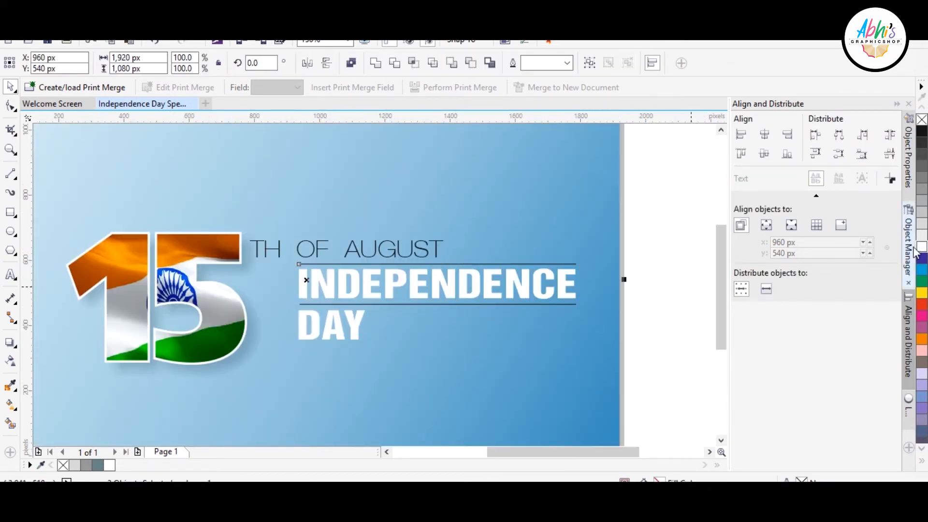
{"action": "right_click", "coordinate": [922, 246]}
{"action": "left_click", "coordinate": [627, 216]}
Fill the TH OF AUGUST text with white
{"action": "left_click", "coordinate": [381, 254]}
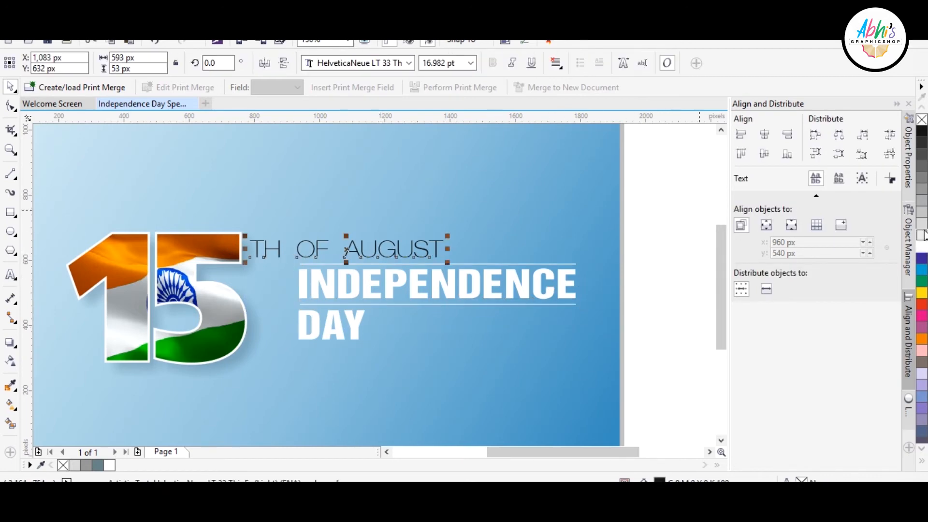
{"action": "left_click", "coordinate": [922, 246]}
{"action": "left_click", "coordinate": [693, 231]}
Recolour the 15's drop shadow with a blue sampled from the background
{"action": "scroll", "coordinate": [567, 215], "scroll_direction": "down", "scroll_amount": 1}
{"action": "scroll", "coordinate": [580, 208], "scroll_direction": "up", "scroll_amount": 1}
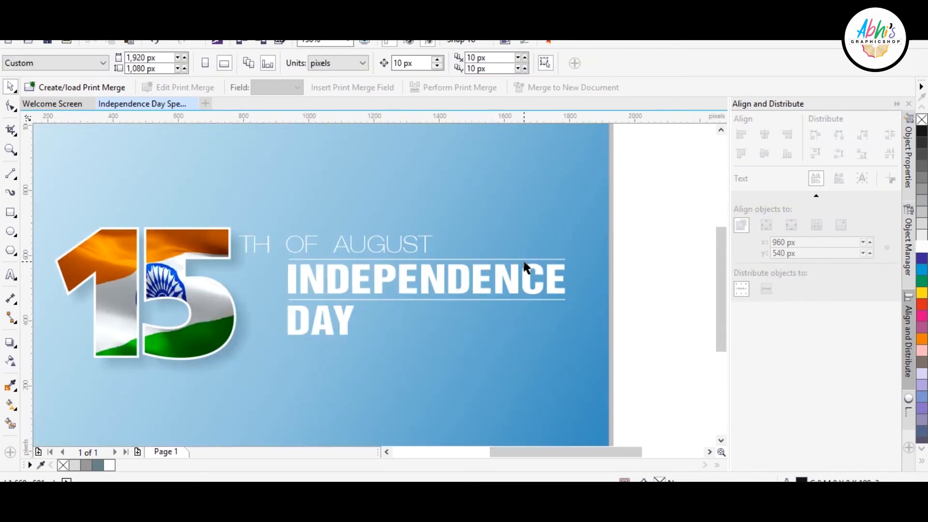
{"action": "scroll", "coordinate": [483, 193], "scroll_direction": "down", "scroll_amount": 1}
{"action": "scroll", "coordinate": [445, 213], "scroll_direction": "up", "scroll_amount": 1}
{"action": "scroll", "coordinate": [434, 216], "scroll_direction": "down", "scroll_amount": 1}
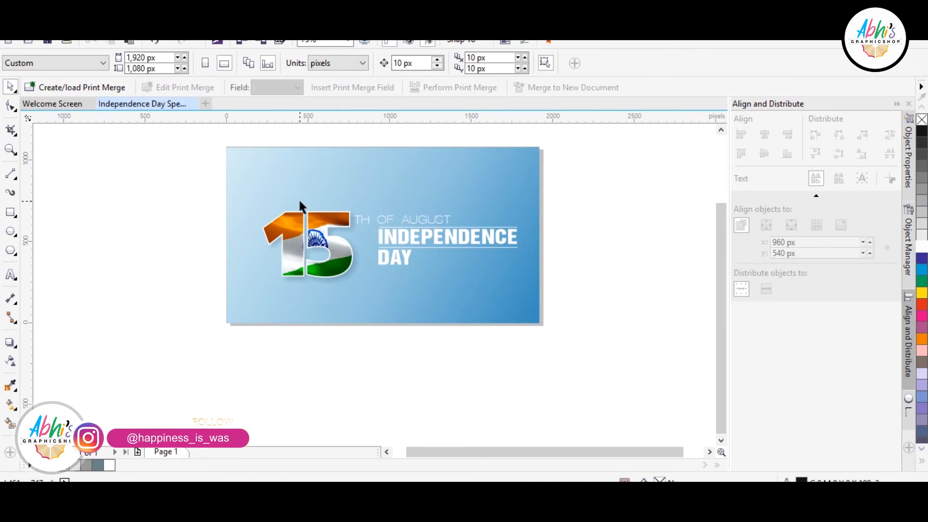
{"action": "left_click", "coordinate": [300, 218]}
{"action": "scroll", "coordinate": [300, 218], "scroll_direction": "up", "scroll_amount": 1}
{"action": "left_click", "coordinate": [276, 198]}
{"action": "left_click", "coordinate": [415, 307]}
{"action": "left_click", "coordinate": [516, 64]}
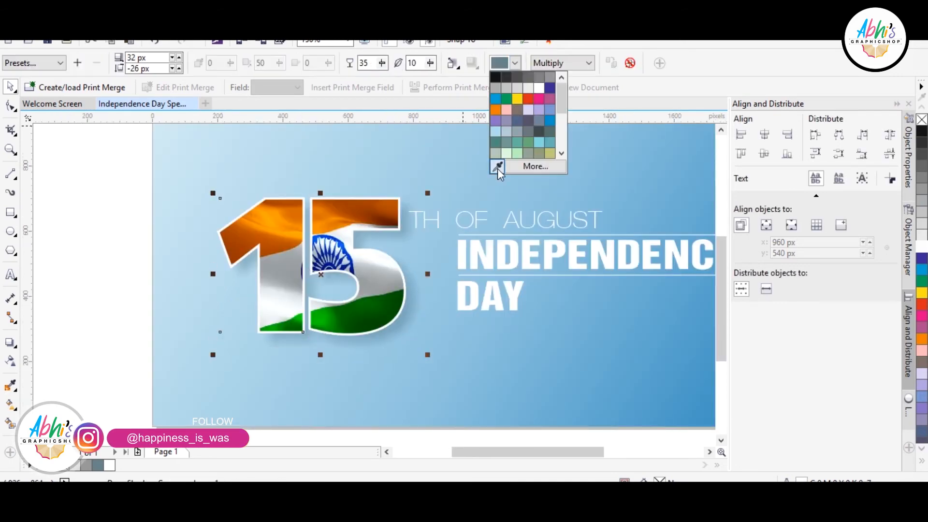
{"action": "left_click", "coordinate": [497, 166]}
{"action": "left_click", "coordinate": [375, 240]}
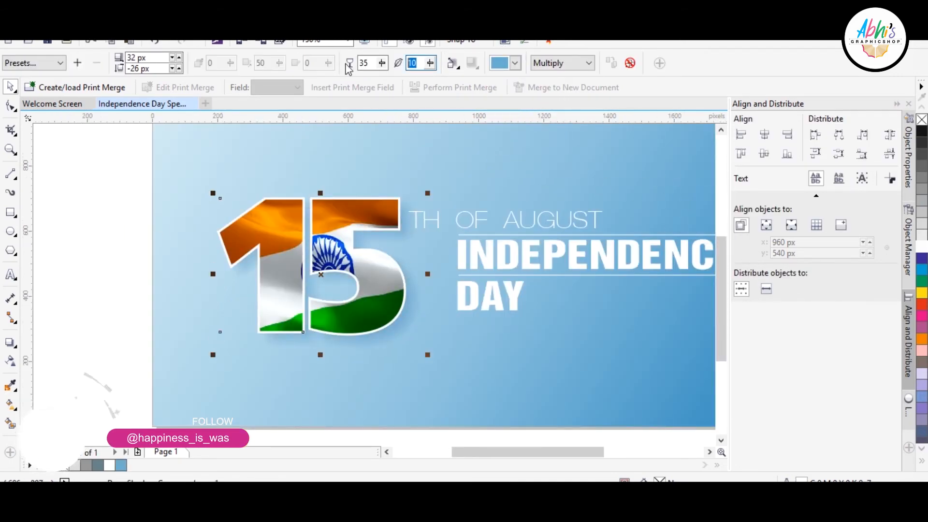
{"action": "key", "text": "Escape"}
Widen the letter spacing of TH OF AUGUST slightly so that it runs further along the upper line
{"action": "scroll", "coordinate": [292, 243], "scroll_direction": "down", "scroll_amount": 1}
{"action": "scroll", "coordinate": [469, 229], "scroll_direction": "up", "scroll_amount": 1}
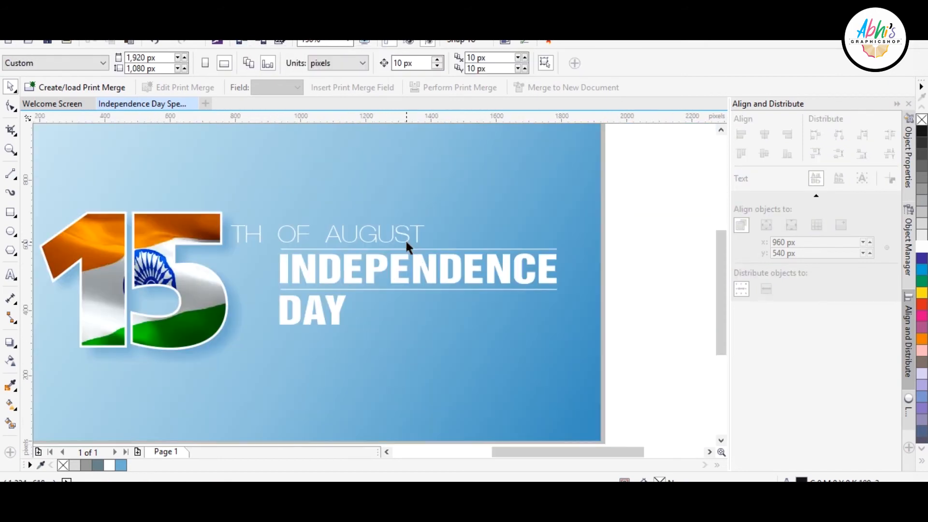
{"action": "left_click", "coordinate": [405, 239]}
{"action": "key", "text": "F10"}
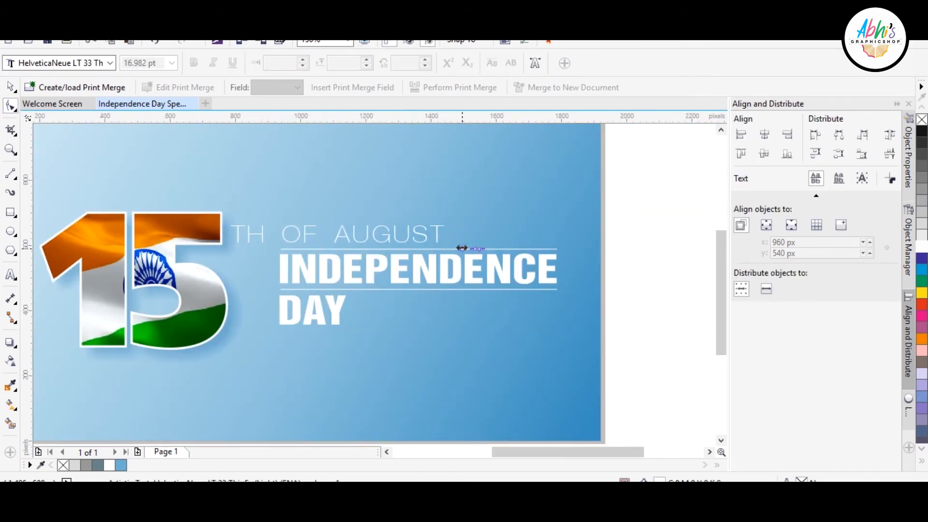
{"action": "left_click", "coordinate": [7, 86]}
{"action": "left_click", "coordinate": [633, 217]}
Enlarge the 15 to about 853 × 623 px and shift it slightly to the right
{"action": "scroll", "coordinate": [553, 214], "scroll_direction": "down", "scroll_amount": 1}
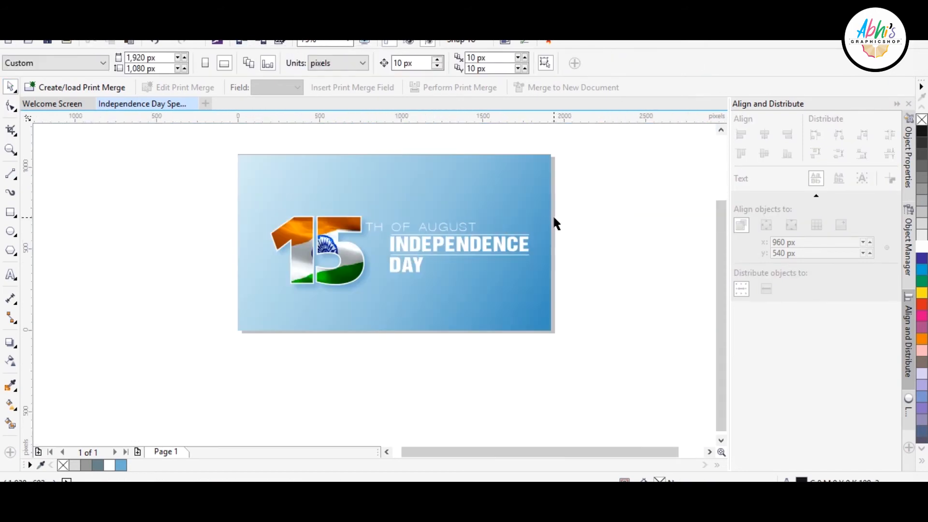
{"action": "scroll", "coordinate": [553, 213], "scroll_direction": "up", "scroll_amount": 1}
{"action": "scroll", "coordinate": [551, 214], "scroll_direction": "down", "scroll_amount": 1}
{"action": "scroll", "coordinate": [460, 227], "scroll_direction": "up", "scroll_amount": 1}
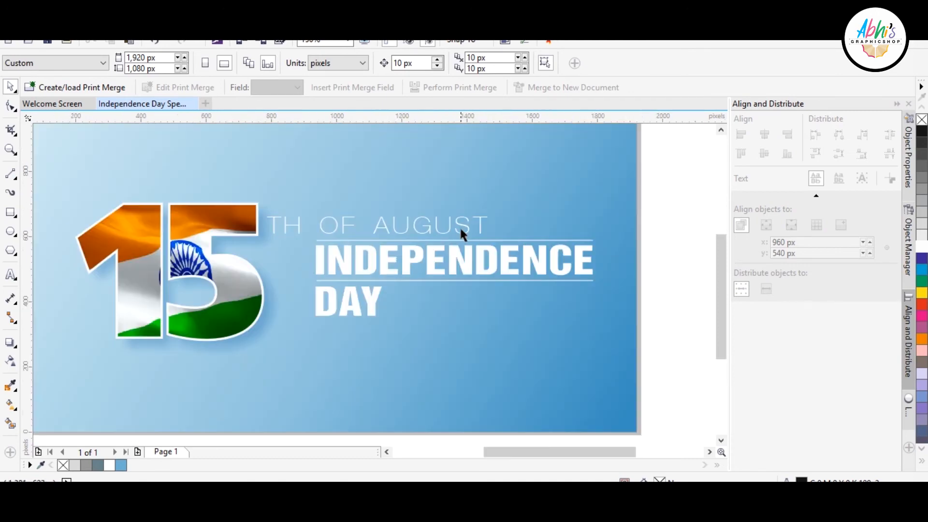
{"action": "scroll", "coordinate": [236, 153], "scroll_direction": "down", "scroll_amount": 1}
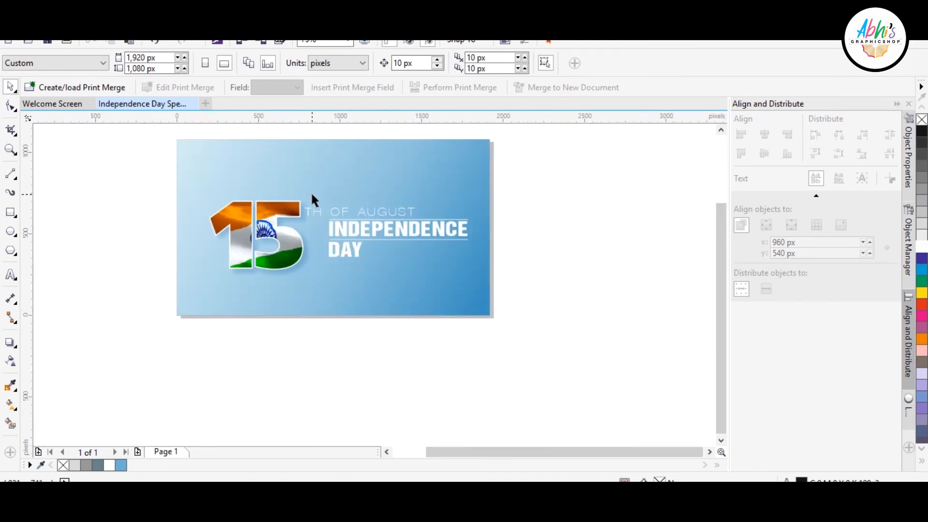
{"action": "left_click_drag", "start_coordinate": [187, 165], "coordinate": [287, 261]}
{"action": "key", "text": "ctrl+z"}
{"action": "left_click", "coordinate": [293, 254]}
{"action": "left_click_drag", "start_coordinate": [310, 196], "coordinate": [336, 177]}
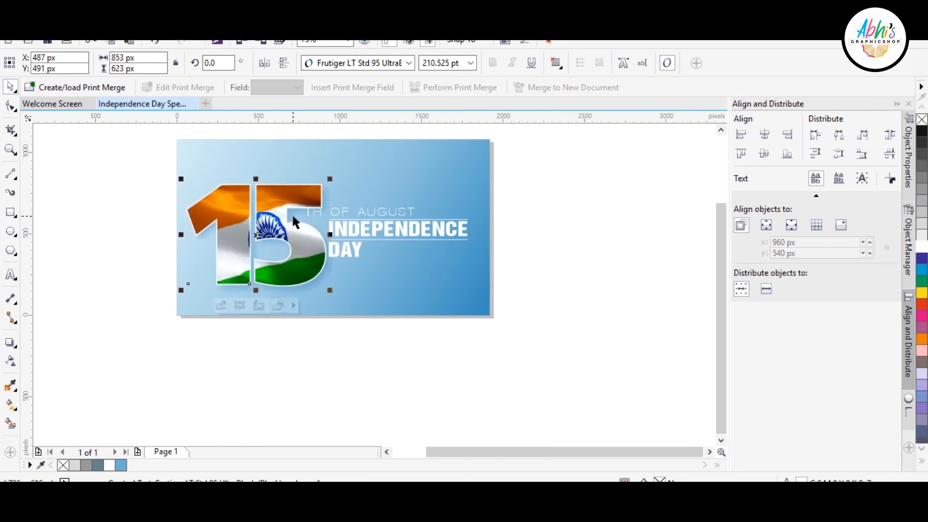
{"action": "left_click_drag", "start_coordinate": [289, 211], "coordinate": [303, 210]}
Move the text block with its lines up and to the right, clear of the enlarged 15
{"action": "left_click_drag", "start_coordinate": [386, 220], "coordinate": [420, 208]}
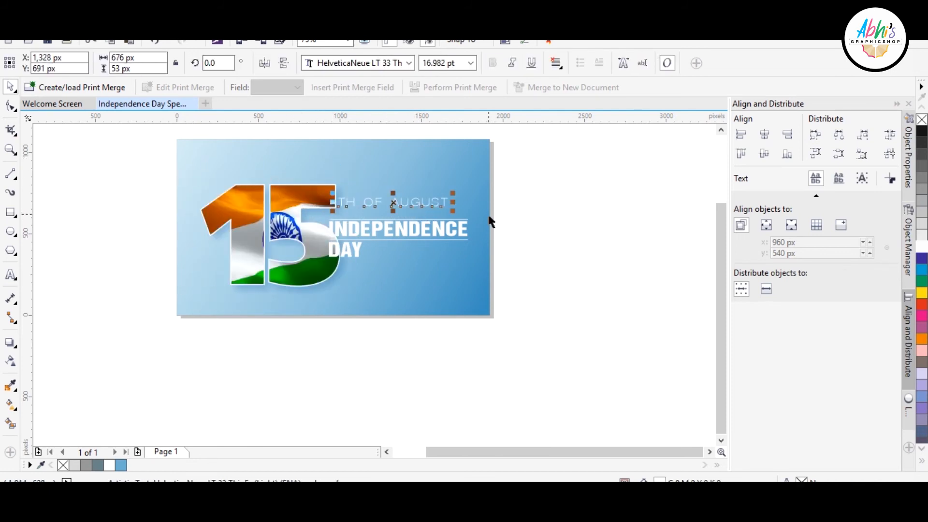
{"action": "key", "text": "ctrl+z"}
{"action": "left_click_drag", "start_coordinate": [489, 216], "coordinate": [275, 280]}
{"action": "scroll", "coordinate": [370, 219], "scroll_direction": "up", "scroll_amount": 1}
{"action": "left_click_drag", "start_coordinate": [385, 246], "coordinate": [403, 224]}
{"action": "key", "text": "Escape"}
Left-align TH OF AUGUST, DAY and the lines with the start of INDEPENDENCE
{"action": "left_click_drag", "start_coordinate": [351, 255], "coordinate": [345, 225]}
{"action": "left_click", "coordinate": [344, 259], "text": "shift"}
{"action": "key", "text": "l"}
{"action": "left_click", "coordinate": [593, 187]}
{"action": "left_click", "coordinate": [580, 199]}
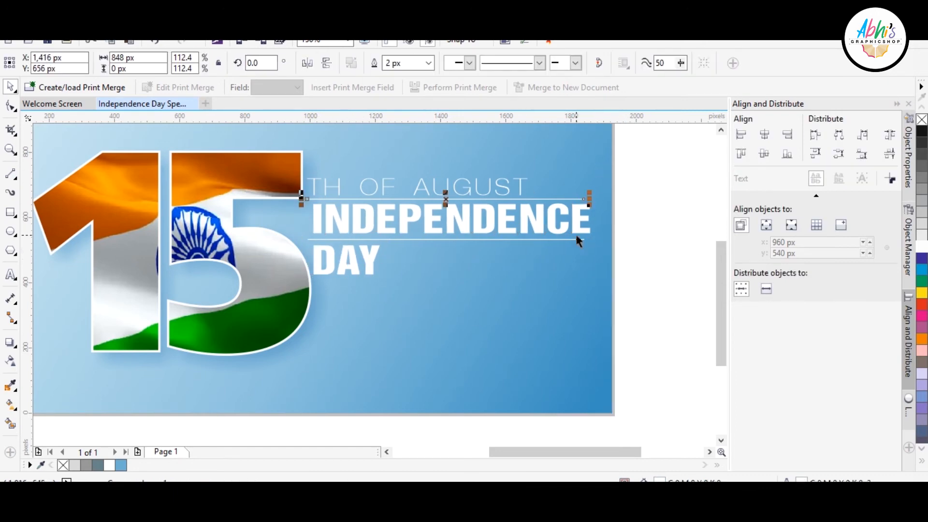
{"action": "left_click", "coordinate": [419, 190], "text": "shift"}
{"action": "left_click", "coordinate": [408, 217], "text": "shift"}
{"action": "key", "text": "l"}
{"action": "key", "text": "Escape"}
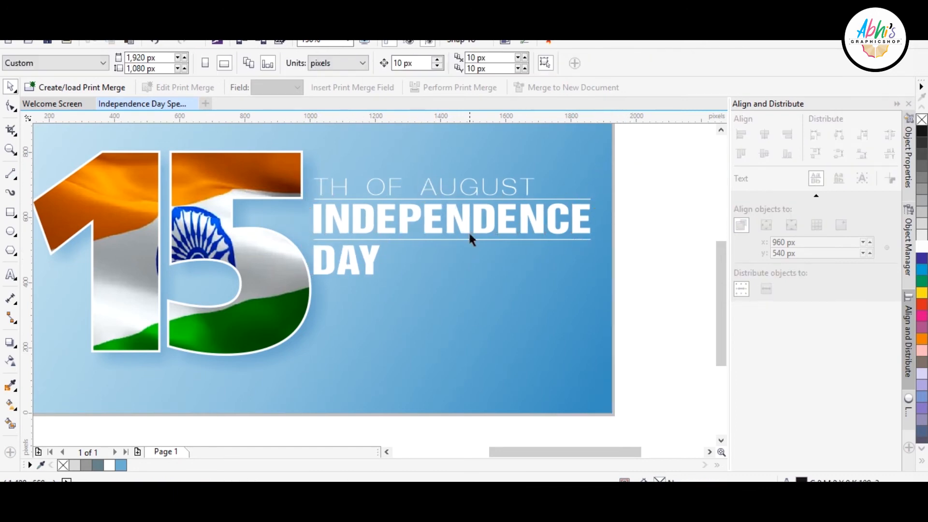
Scale the 15 down to about 825 × 602 px
{"action": "scroll", "coordinate": [470, 234], "scroll_direction": "down", "scroll_amount": 1}
{"action": "left_click_drag", "start_coordinate": [563, 171], "coordinate": [210, 311]}
{"action": "left_click", "coordinate": [372, 286]}
{"action": "left_click_drag", "start_coordinate": [396, 299], "coordinate": [392, 294]}
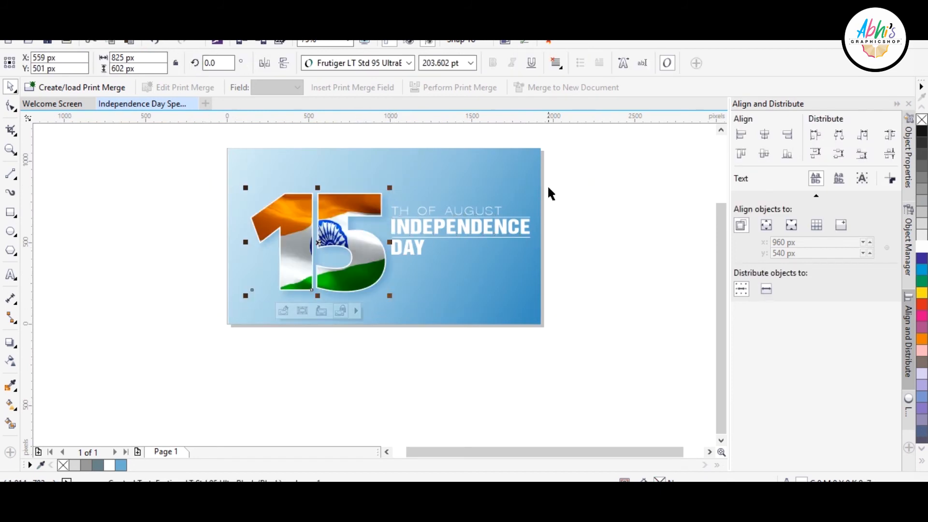
Nudge the three text objects and both lines 20 px to the right, away from the 15
{"action": "scroll", "coordinate": [438, 182], "scroll_direction": "up", "scroll_amount": 1}
{"action": "mouse_move", "coordinate": [556, 191]}
{"action": "left_mouse_down"}
{"action": "mouse_move", "coordinate": [386, 265]}
{"action": "mouse_move", "coordinate": [372, 240]}
{"action": "mouse_move", "coordinate": [388, 276]}
{"action": "left_mouse_up"}
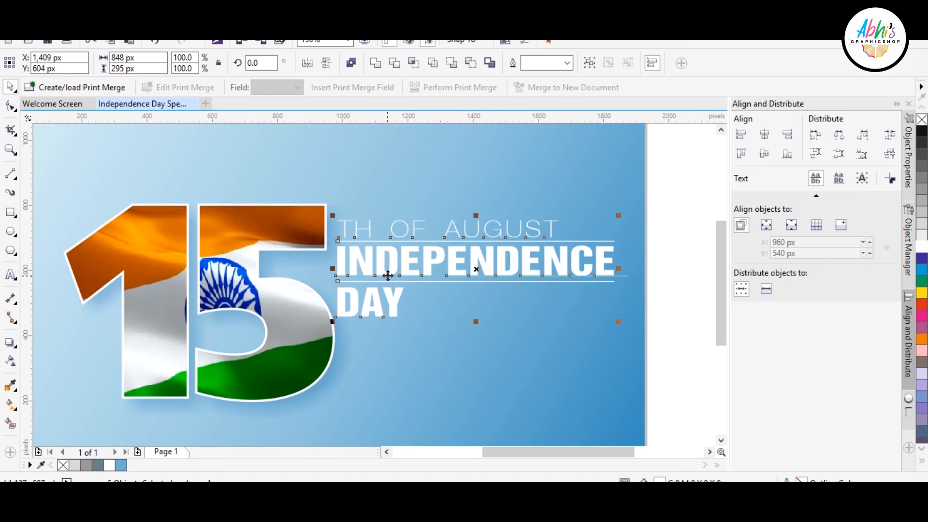
{"action": "key", "text": "Right"}
{"action": "key", "text": "Right"}
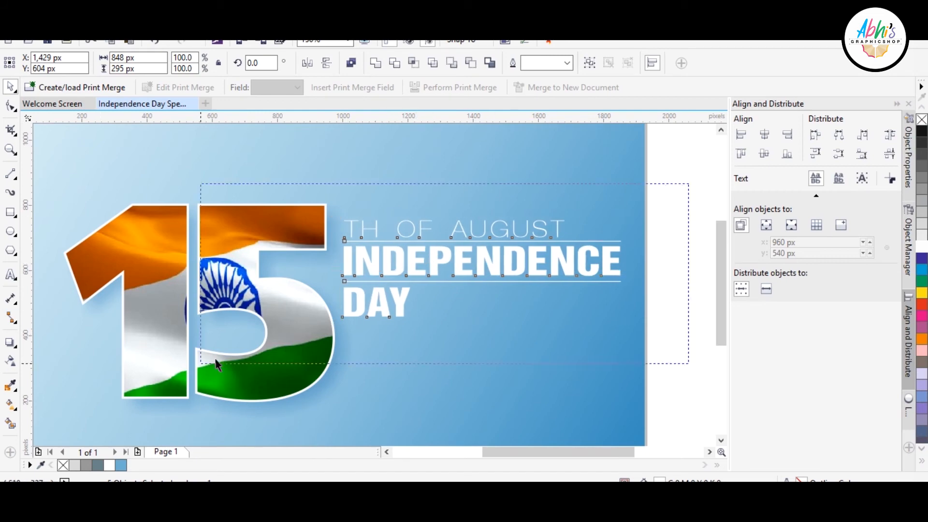
Scale the 15, text and lines down together and group them
{"action": "left_click_drag", "start_coordinate": [216, 365], "coordinate": [46, 416]}
{"action": "left_click_drag", "start_coordinate": [679, 203], "coordinate": [644, 215]}
{"action": "key", "text": "ctrl+g"}
Centre the grouped design horizontally and vertically on the background rectangle
{"action": "left_click", "coordinate": [520, 352], "text": "shift"}
{"action": "key", "text": "c"}
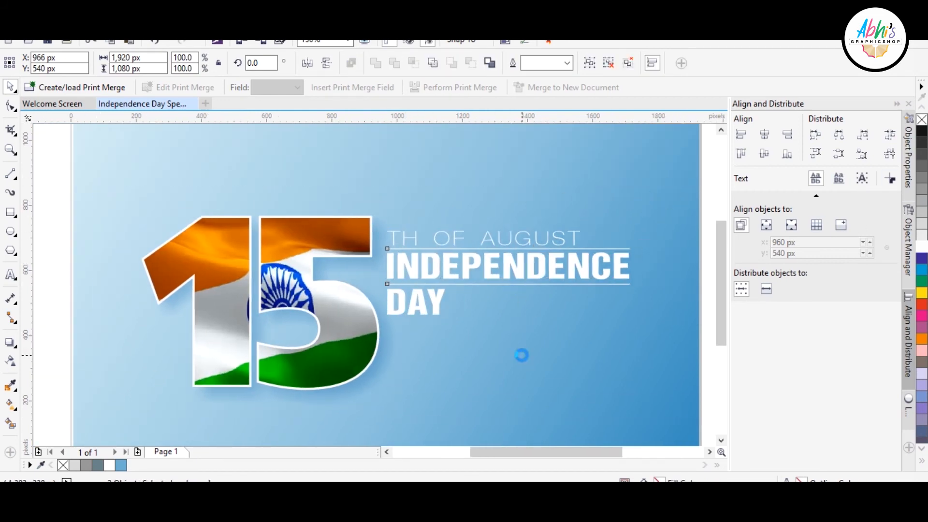
{"action": "key", "text": "e"}
{"action": "scroll", "coordinate": [477, 301], "scroll_direction": "down", "scroll_amount": 1}
{"action": "left_click", "coordinate": [688, 251]}
Nudge the grouped design slightly down from the page centre
{"action": "scroll", "coordinate": [541, 340], "scroll_direction": "up", "scroll_amount": 1}
{"action": "left_click", "coordinate": [361, 213]}
{"action": "key", "text": "Down"}
{"action": "key", "text": "Down"}
{"action": "key", "text": "Down"}
{"action": "key", "text": "Down"}
{"action": "key", "text": "Down"}
{"action": "scroll", "coordinate": [469, 221], "scroll_direction": "down", "scroll_amount": 1}
{"action": "left_click", "coordinate": [324, 355]}
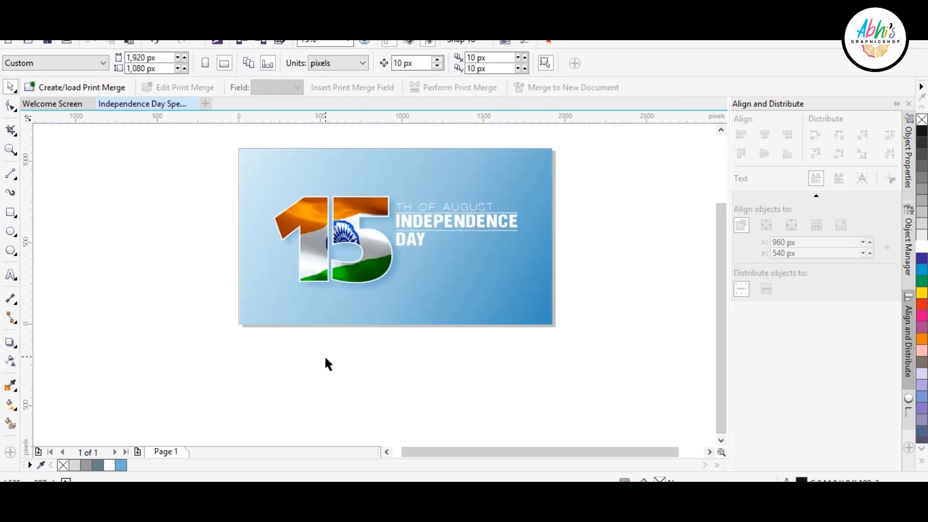
Move the black brush stroke aside to the lower right and try moving the white bird group off the page
{"action": "left_click_drag", "start_coordinate": [278, 231], "coordinate": [583, 329]}
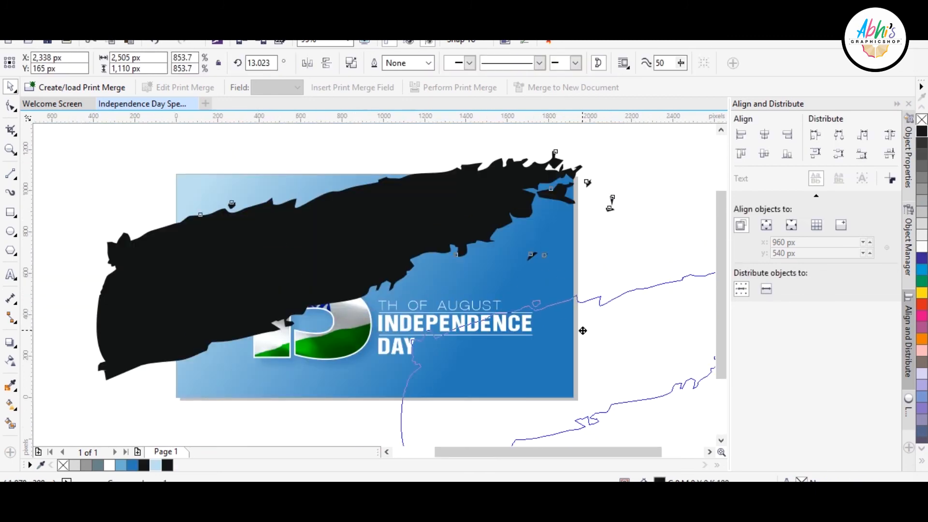
{"action": "left_click_drag", "start_coordinate": [409, 206], "coordinate": [460, 197]}
{"action": "left_click", "coordinate": [357, 271], "text": "shift"}
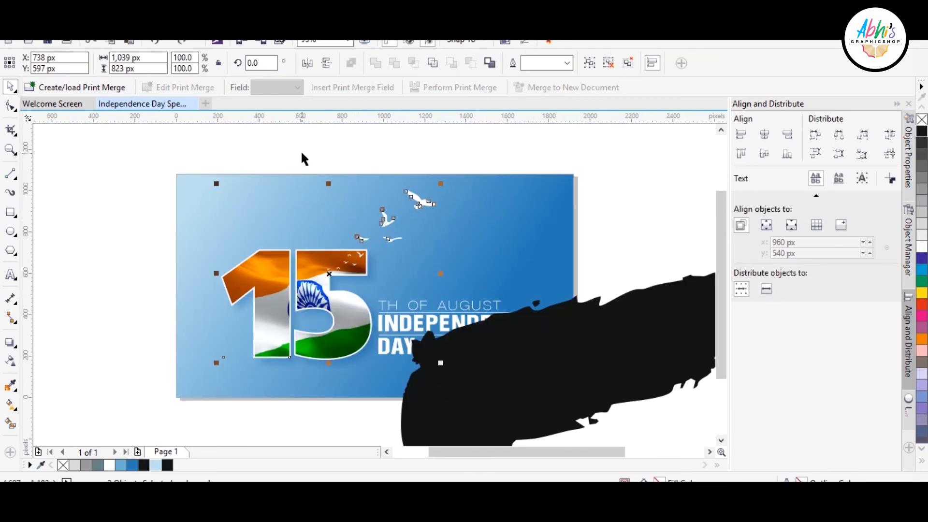
{"action": "key", "text": "ctrl+g"}
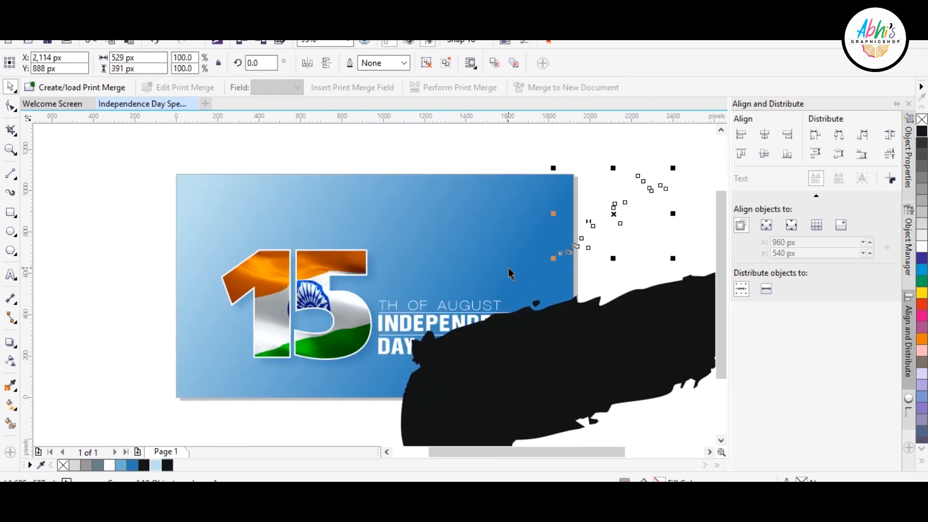
{"action": "key", "text": "ctrl+z"}
Place the brush stroke diagonally across the upper part of the page and fill it with the background's medium blue
{"action": "left_click", "coordinate": [597, 354]}
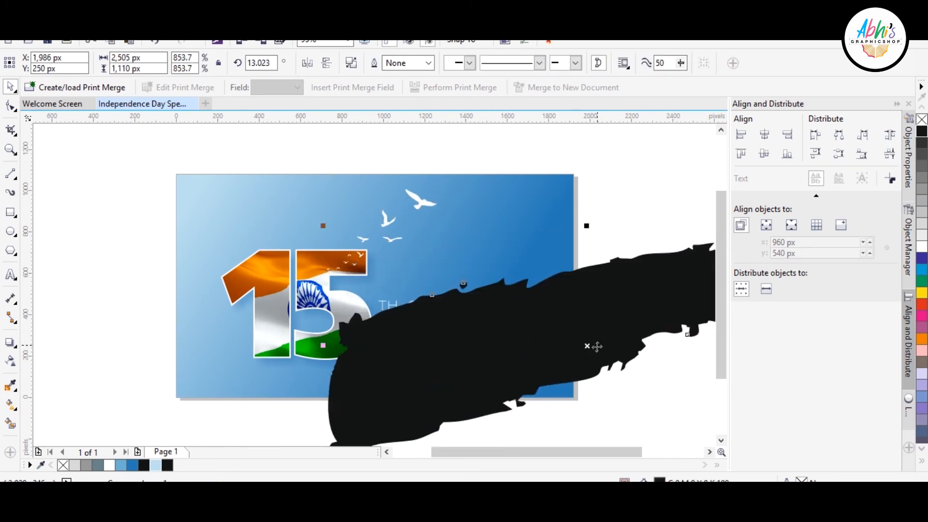
{"action": "left_click_drag", "start_coordinate": [595, 347], "coordinate": [405, 252]}
{"action": "left_click", "coordinate": [121, 465]}
{"action": "left_click", "coordinate": [132, 466]}
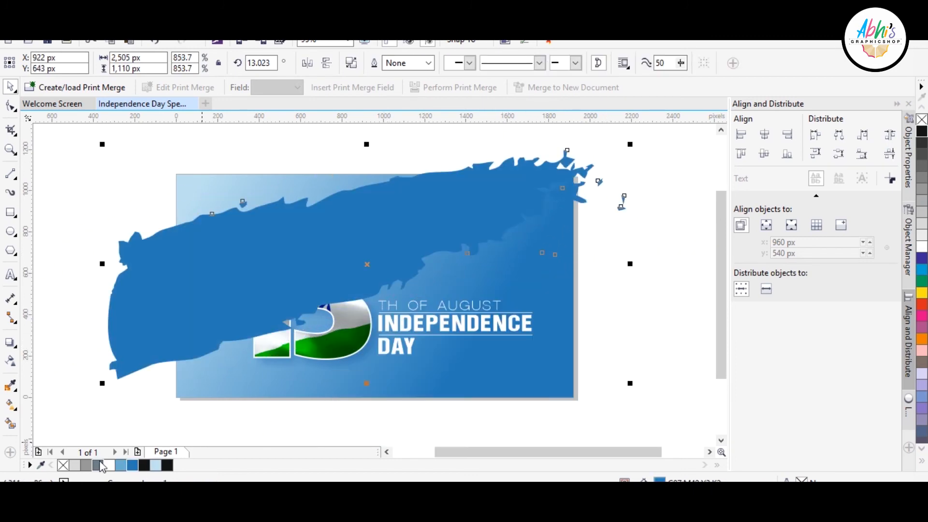
Apply a uniform transparency to the blue brush stroke
{"action": "left_click", "coordinate": [10, 361]}
{"action": "left_click", "coordinate": [30, 63]}
{"action": "left_click", "coordinate": [376, 201]}
Clip the transparent brush stroke inside the background rectangle, behind the 15 and the birds
{"action": "key", "text": "space"}
{"action": "double_click", "coordinate": [376, 202]}
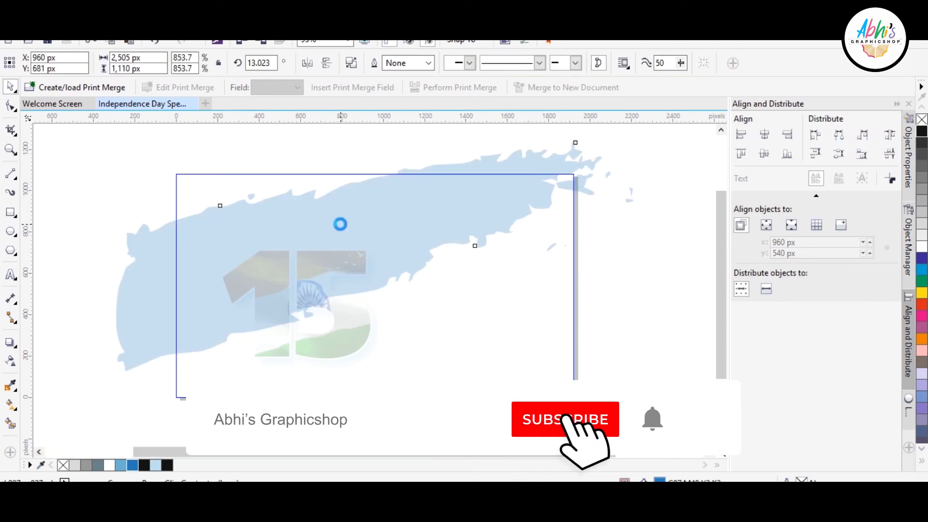
{"action": "left_click", "coordinate": [339, 221]}
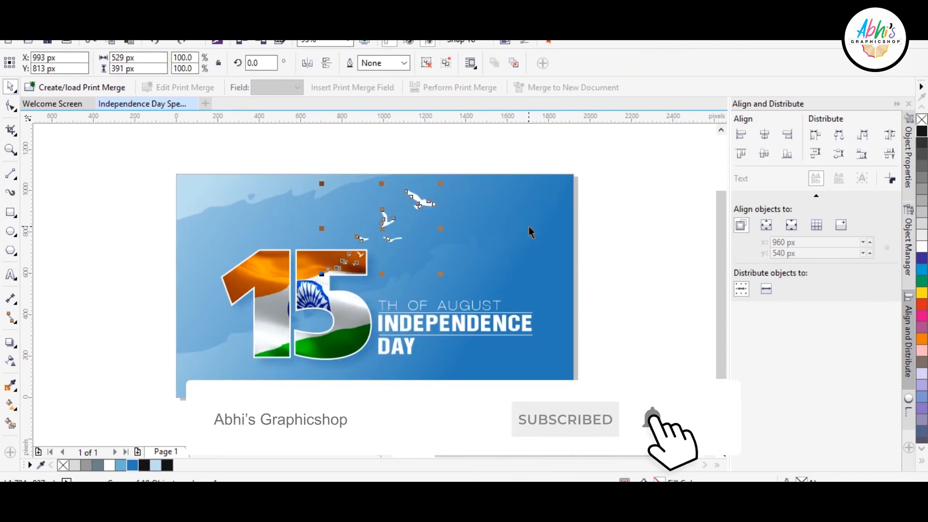
Extend the background's gradient so that its dark blue end lies at the page's lower-right corner
{"action": "left_click", "coordinate": [605, 219]}
{"action": "key", "text": "Tab"}
{"action": "left_click", "coordinate": [11, 403]}
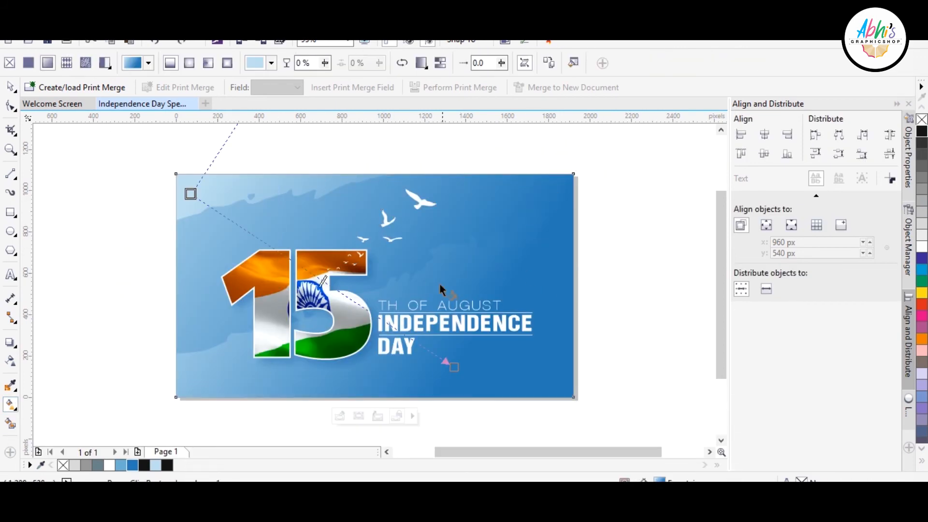
{"action": "left_click_drag", "start_coordinate": [573, 390], "coordinate": [573, 397]}
{"action": "left_click", "coordinate": [5, 92]}
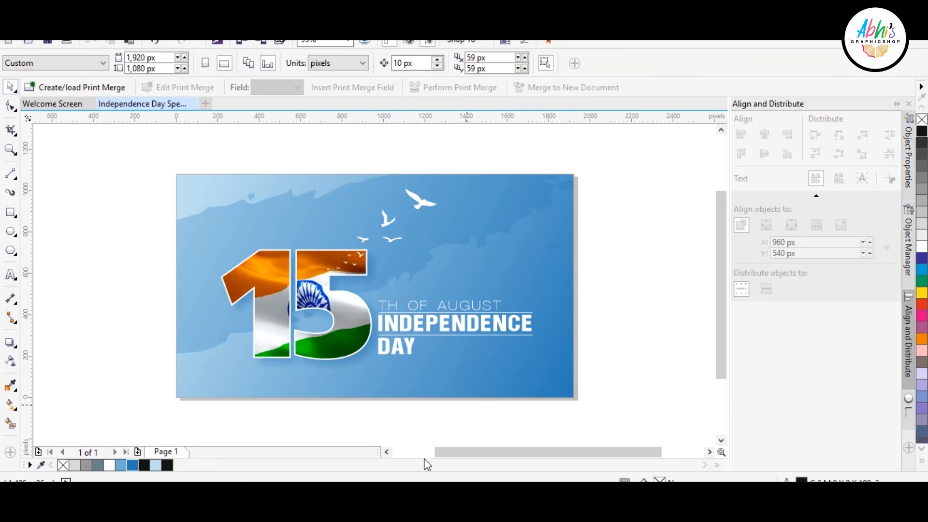
{"action": "left_click", "coordinate": [254, 233]}
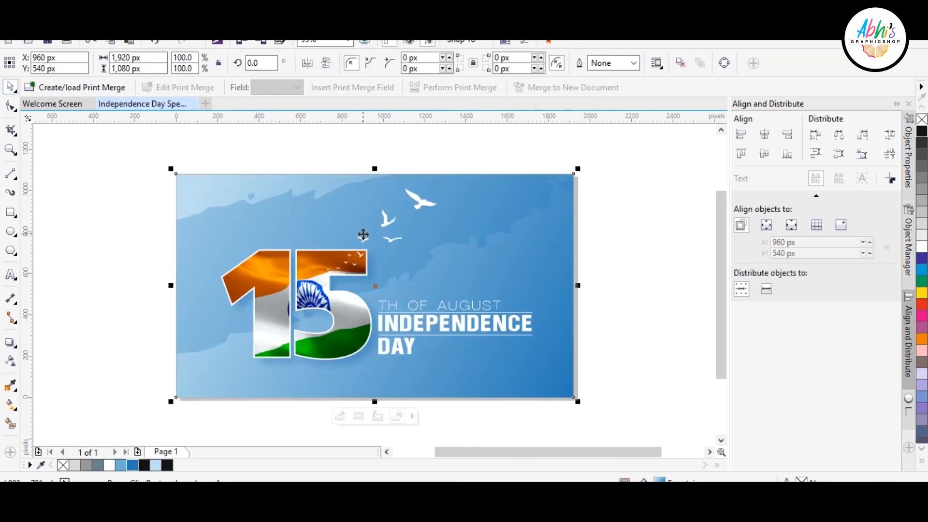
{"action": "left_click", "coordinate": [621, 169]}
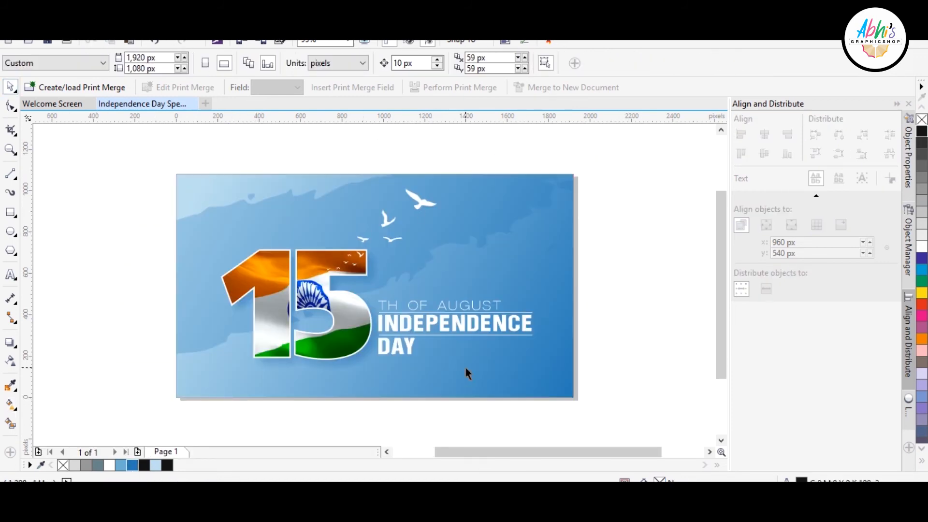